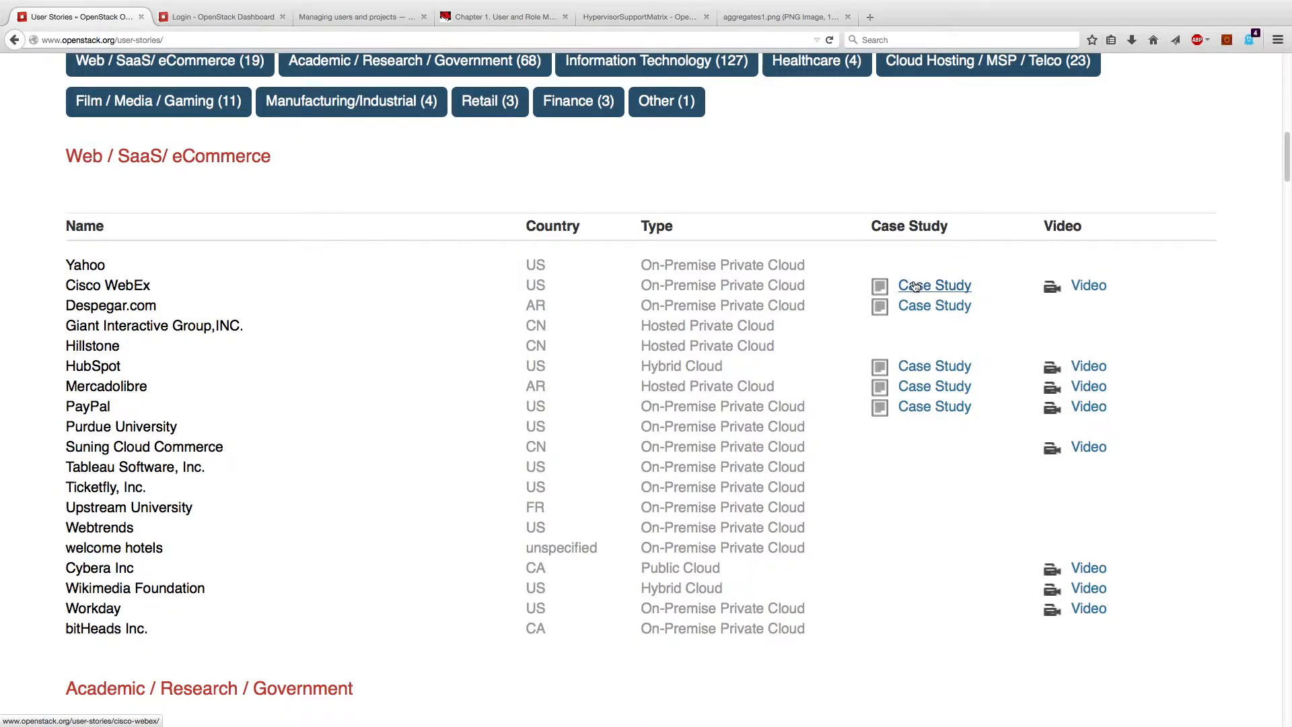
Step: Scroll up through the User Stories industry tables to the OpenStack site header
{"action": "scroll", "coordinate": [915, 286], "scroll_direction": "up", "scroll_amount": 10}
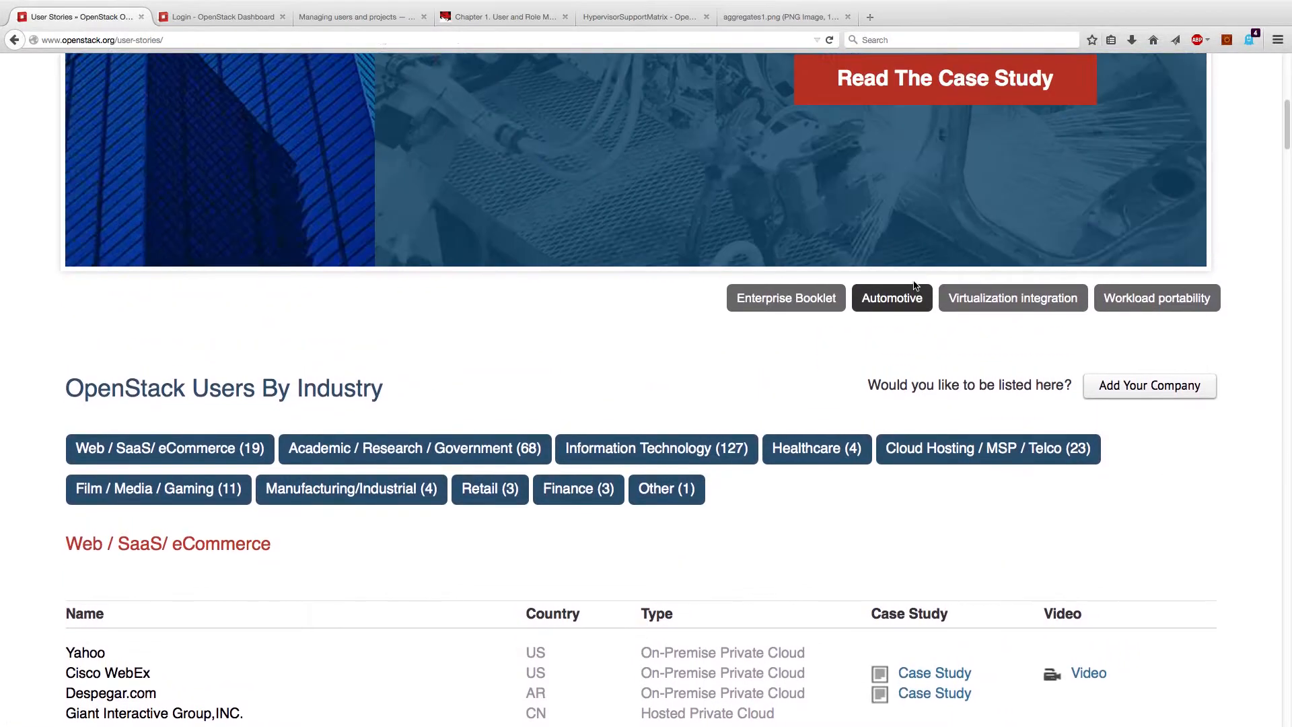
{"action": "scroll", "coordinate": [740, 242], "scroll_direction": "up", "scroll_amount": 11}
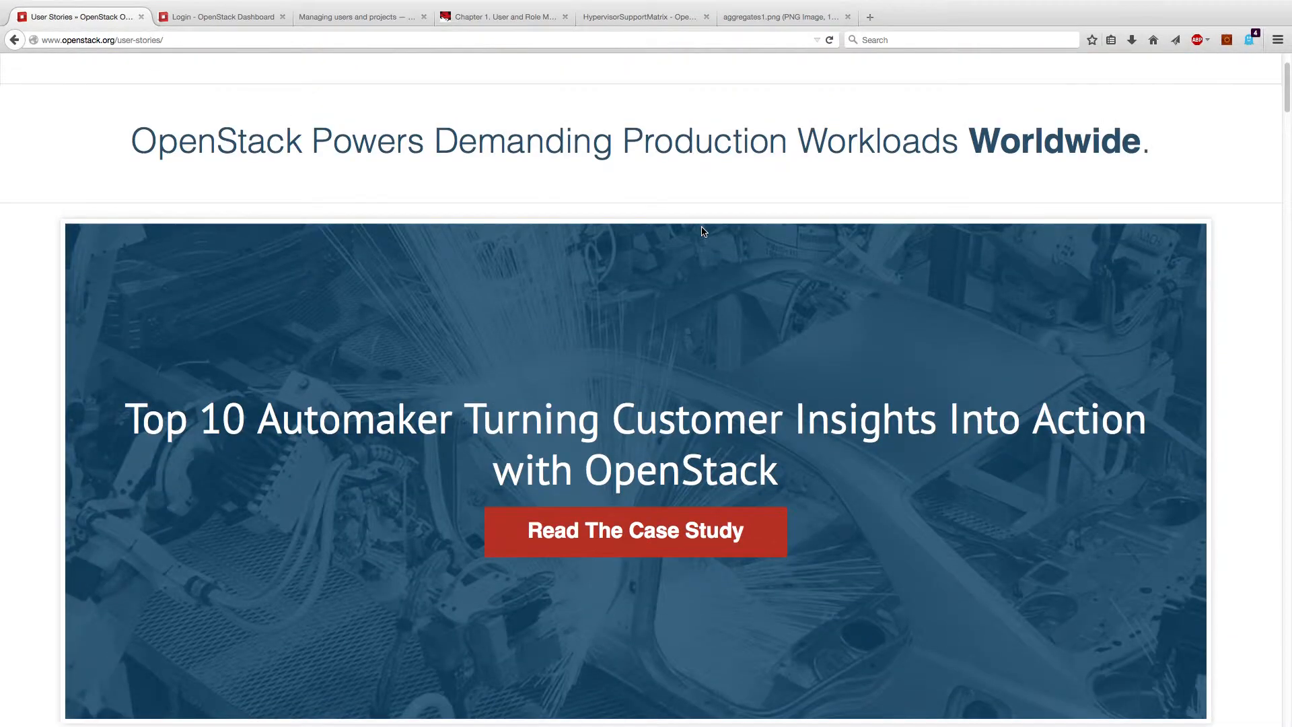
{"action": "scroll", "coordinate": [672, 225], "scroll_direction": "up", "scroll_amount": 3}
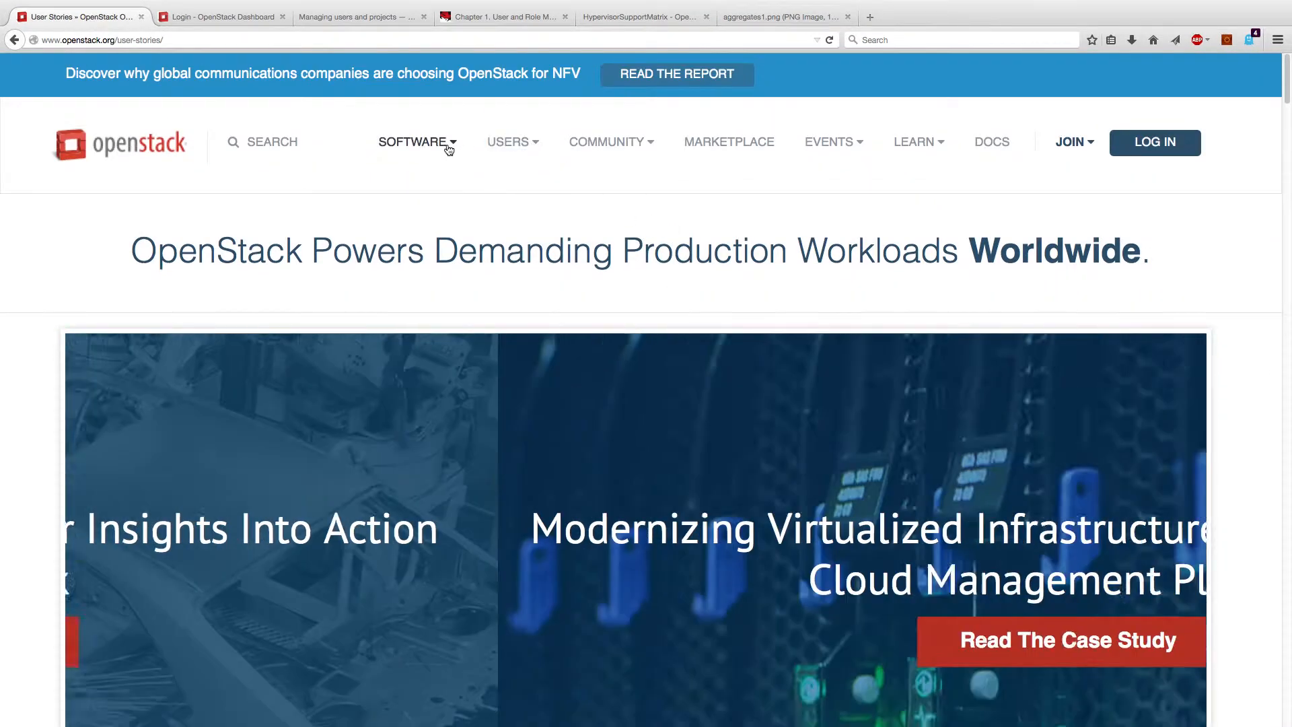
{"action": "left_click", "coordinate": [449, 144]}
Step: Open Project Navigator and scroll through its 6 core and 13 optional services
{"action": "left_click", "coordinate": [445, 253]}
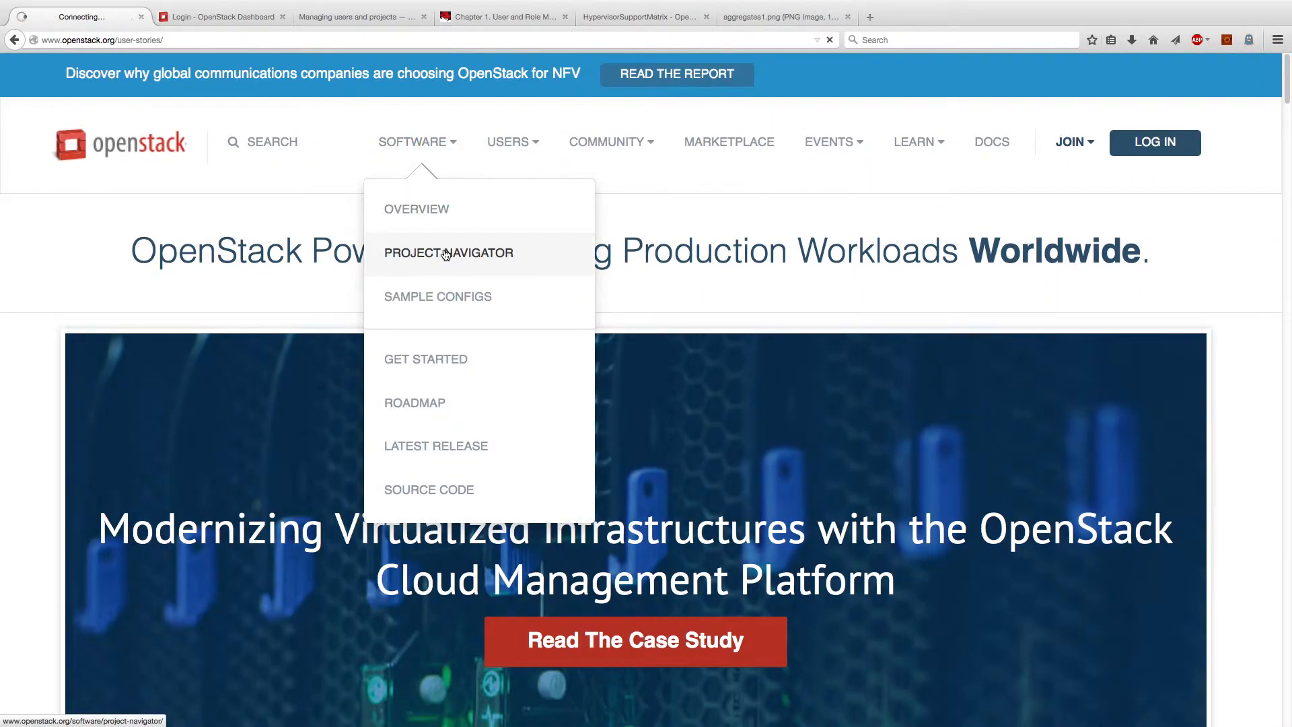
{"action": "scroll", "coordinate": [444, 254], "scroll_direction": "down", "scroll_amount": 8}
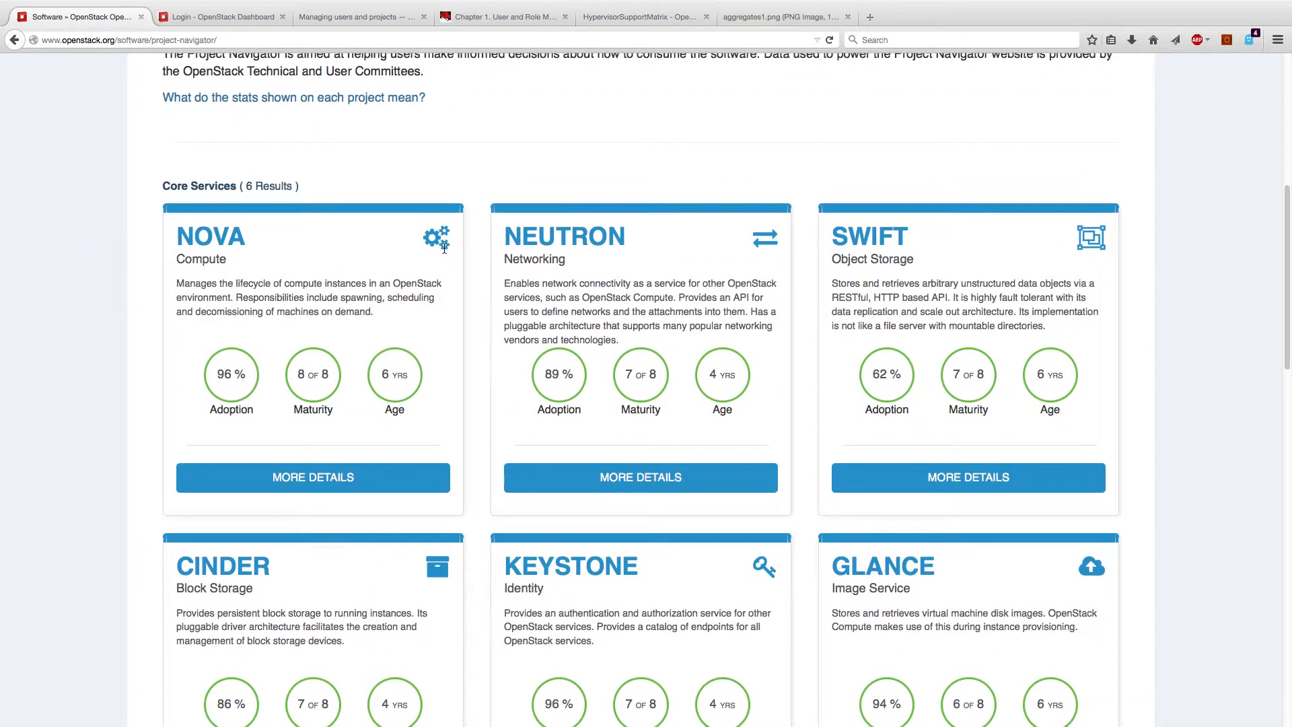
{"action": "scroll", "coordinate": [443, 254], "scroll_direction": "down", "scroll_amount": 1}
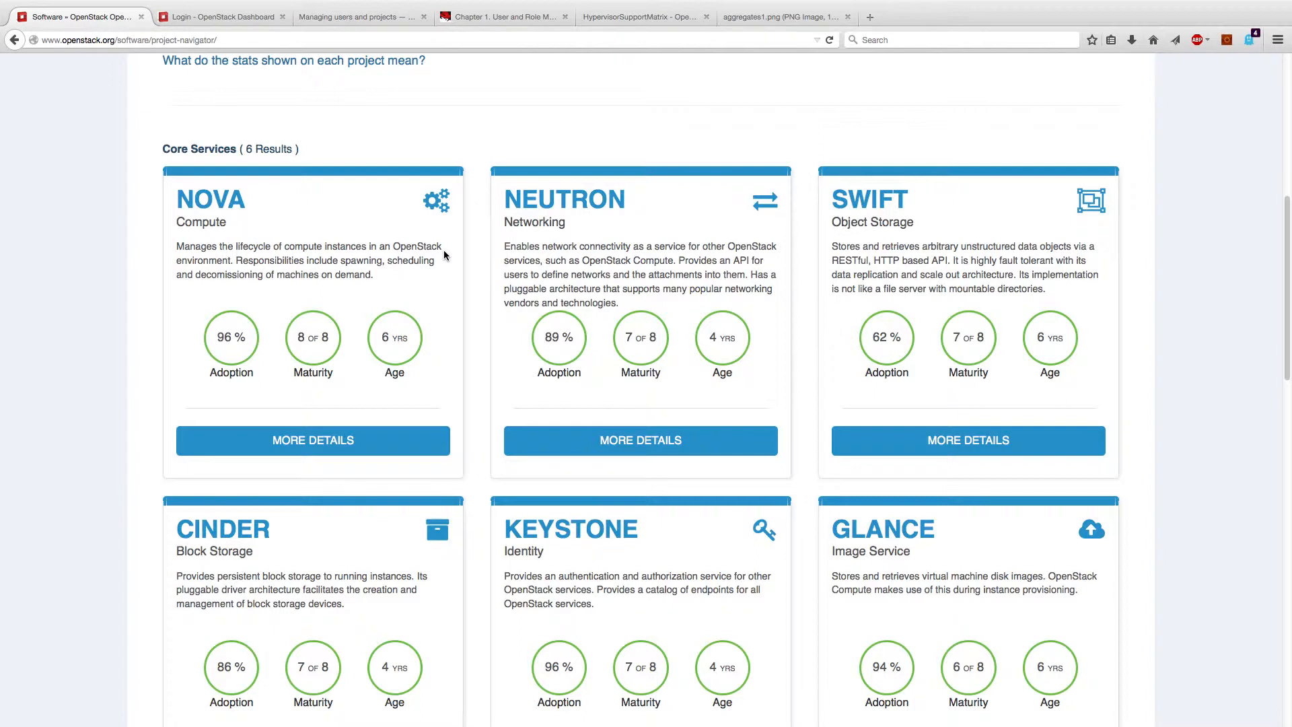
{"action": "scroll", "coordinate": [444, 251], "scroll_direction": "down", "scroll_amount": 5}
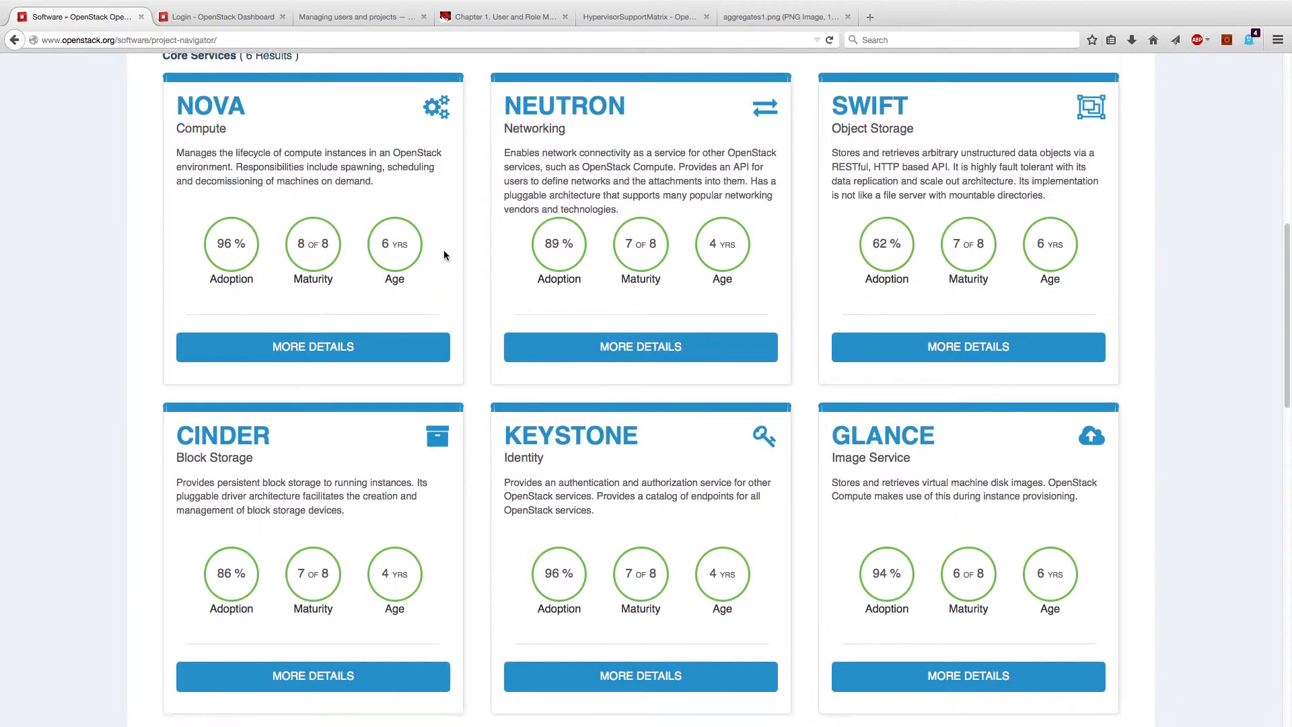
{"action": "scroll", "coordinate": [444, 255], "scroll_direction": "down", "scroll_amount": 3}
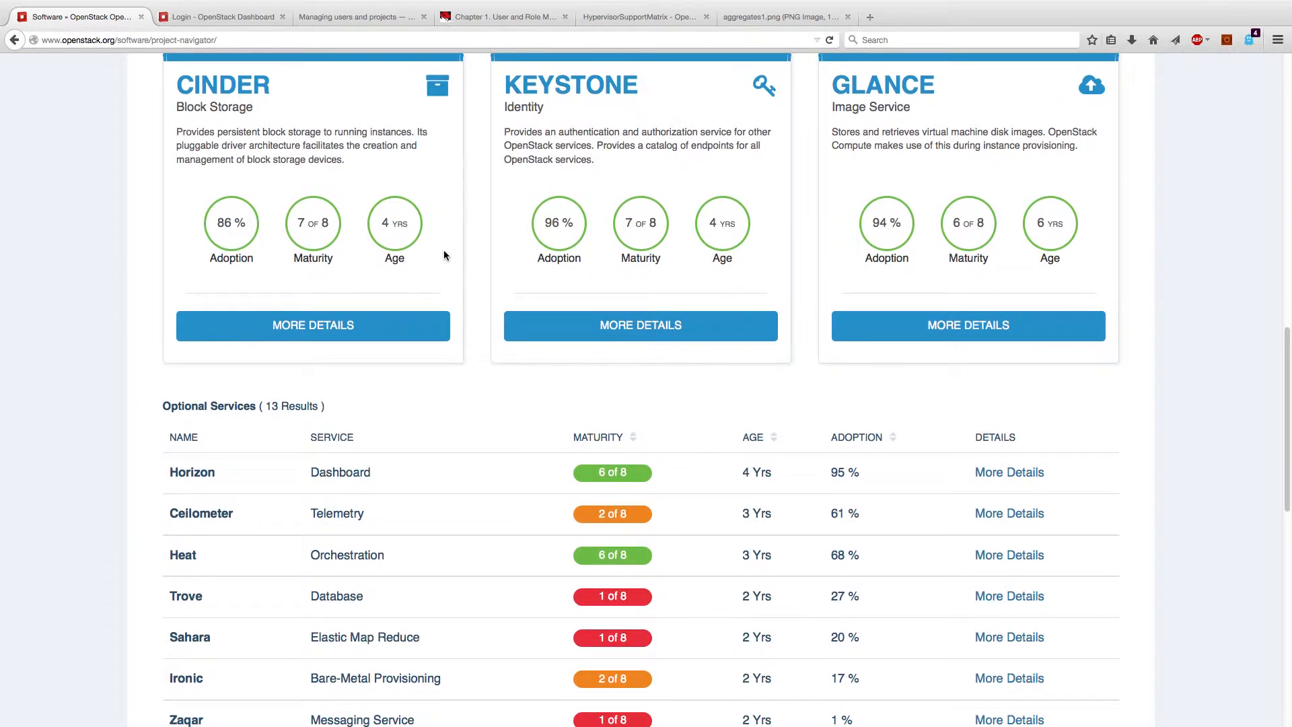
{"action": "scroll", "coordinate": [443, 255], "scroll_direction": "down", "scroll_amount": 4}
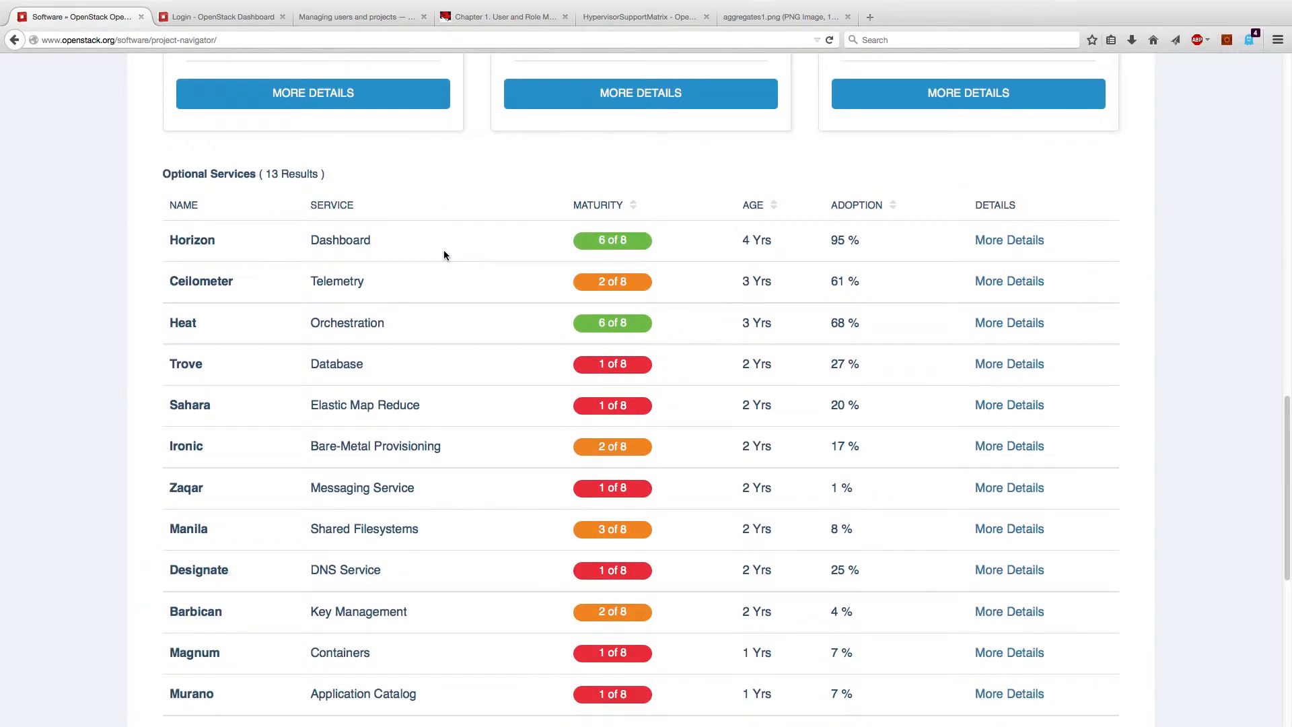
{"action": "scroll", "coordinate": [444, 255], "scroll_direction": "down", "scroll_amount": 1}
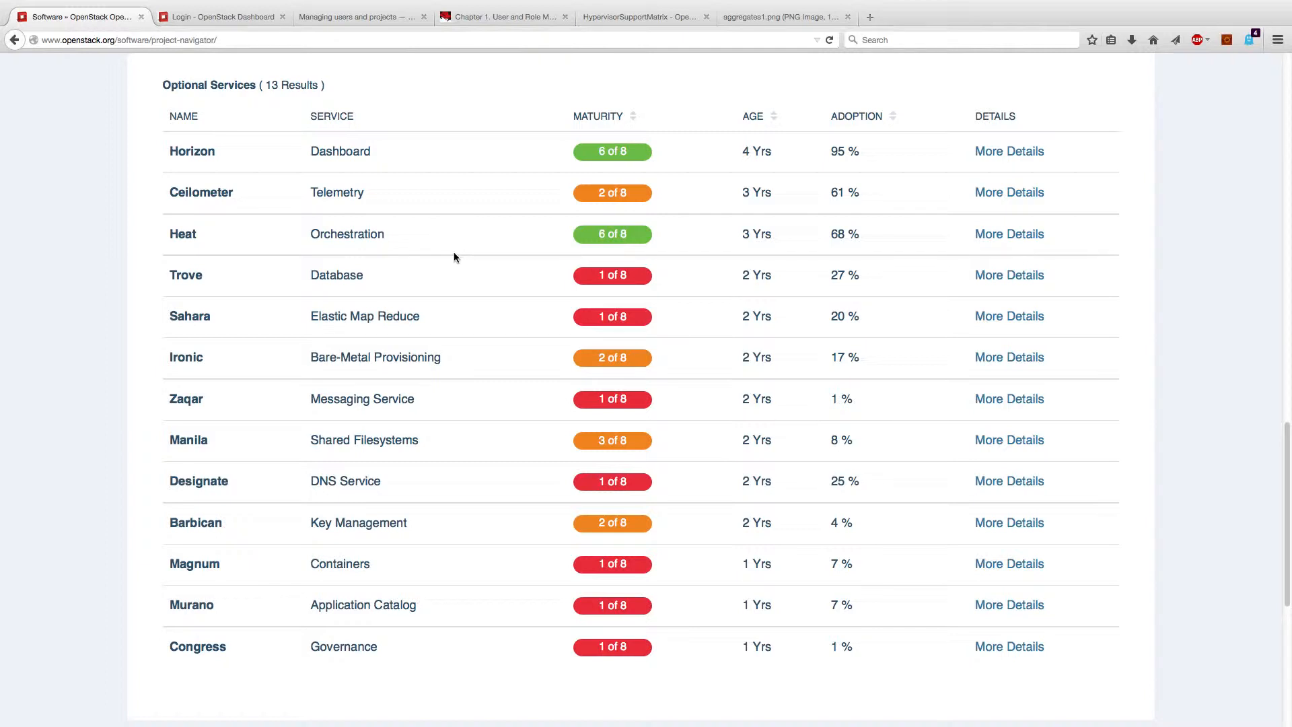
{"action": "scroll", "coordinate": [453, 256], "scroll_direction": "up", "scroll_amount": 15}
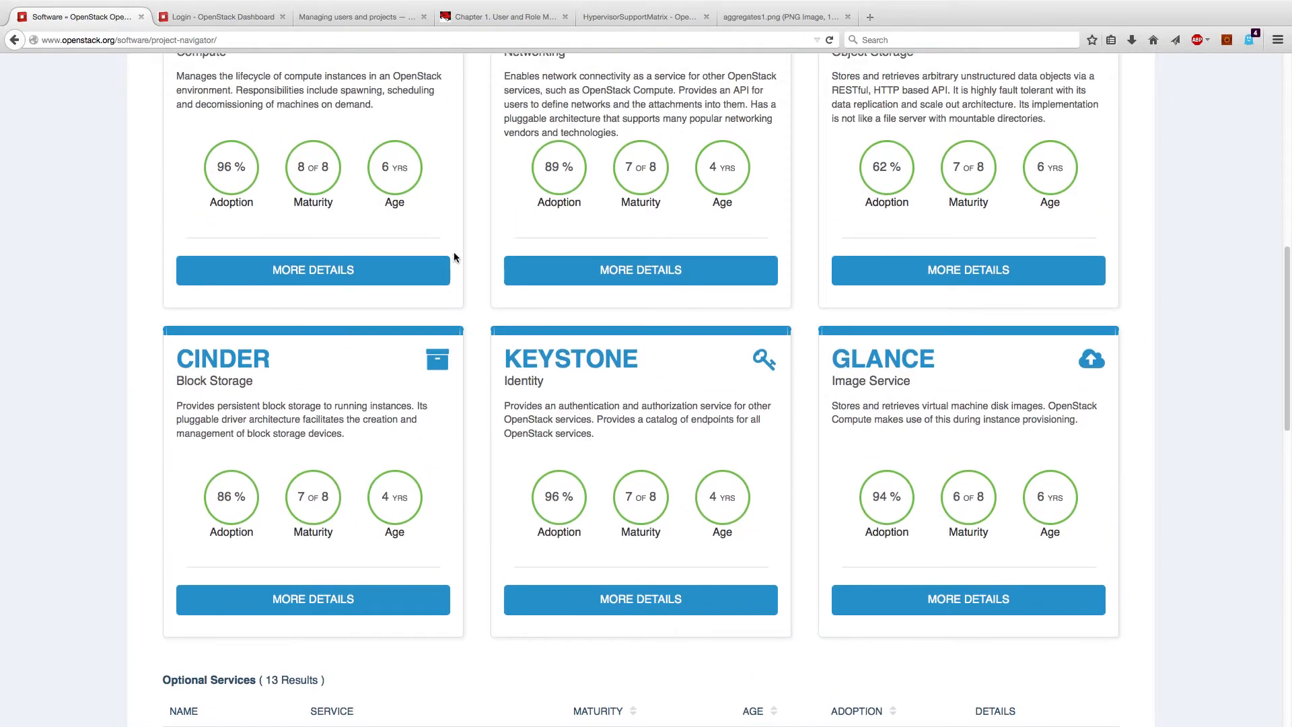
{"action": "scroll", "coordinate": [767, 181], "scroll_direction": "up", "scroll_amount": 3}
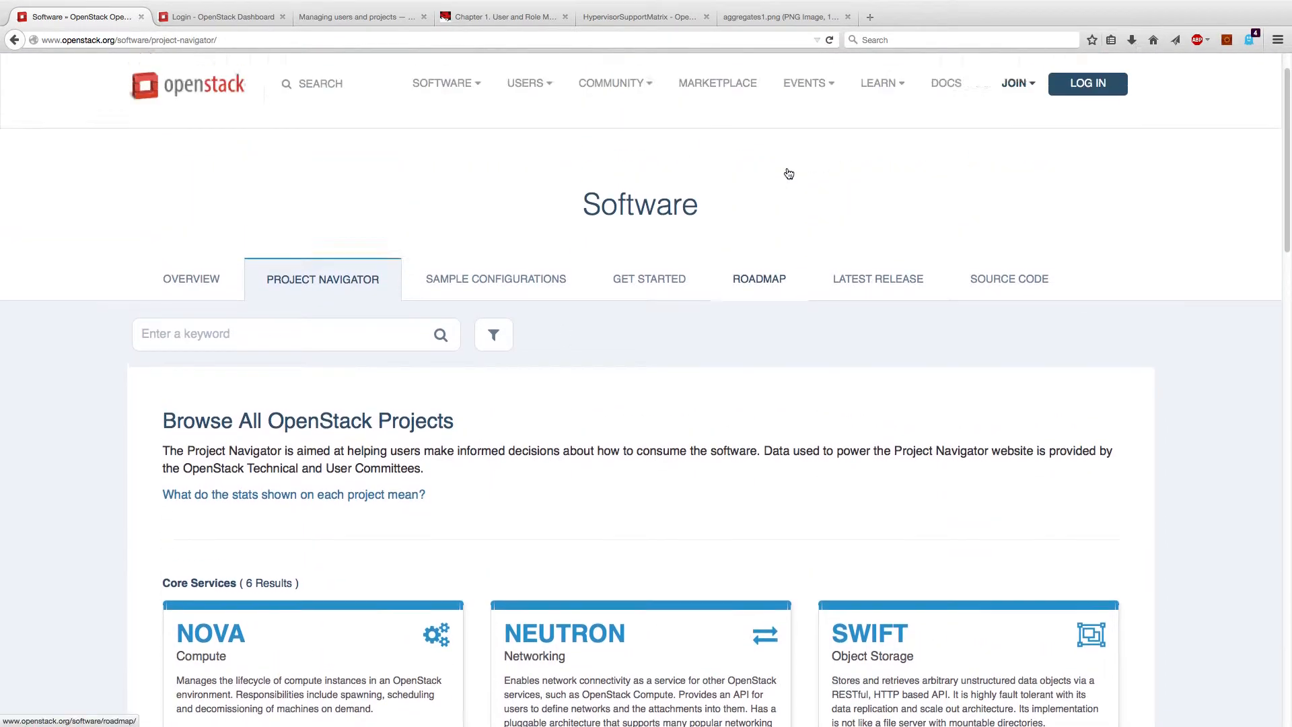
Step: Browse the Liberty guides on OpenStack Docs, then switch to the Dashboard login tab
{"action": "left_click", "coordinate": [931, 132]}
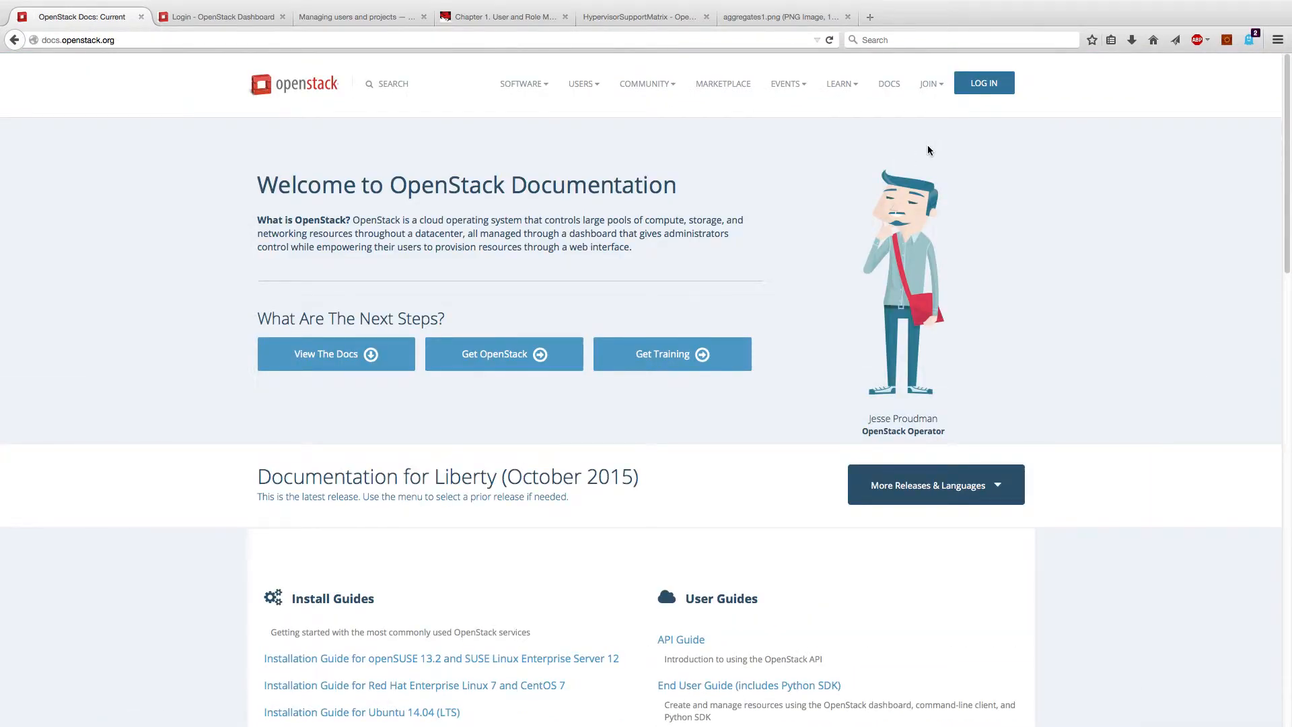
{"action": "scroll", "coordinate": [926, 154], "scroll_direction": "down", "scroll_amount": 3}
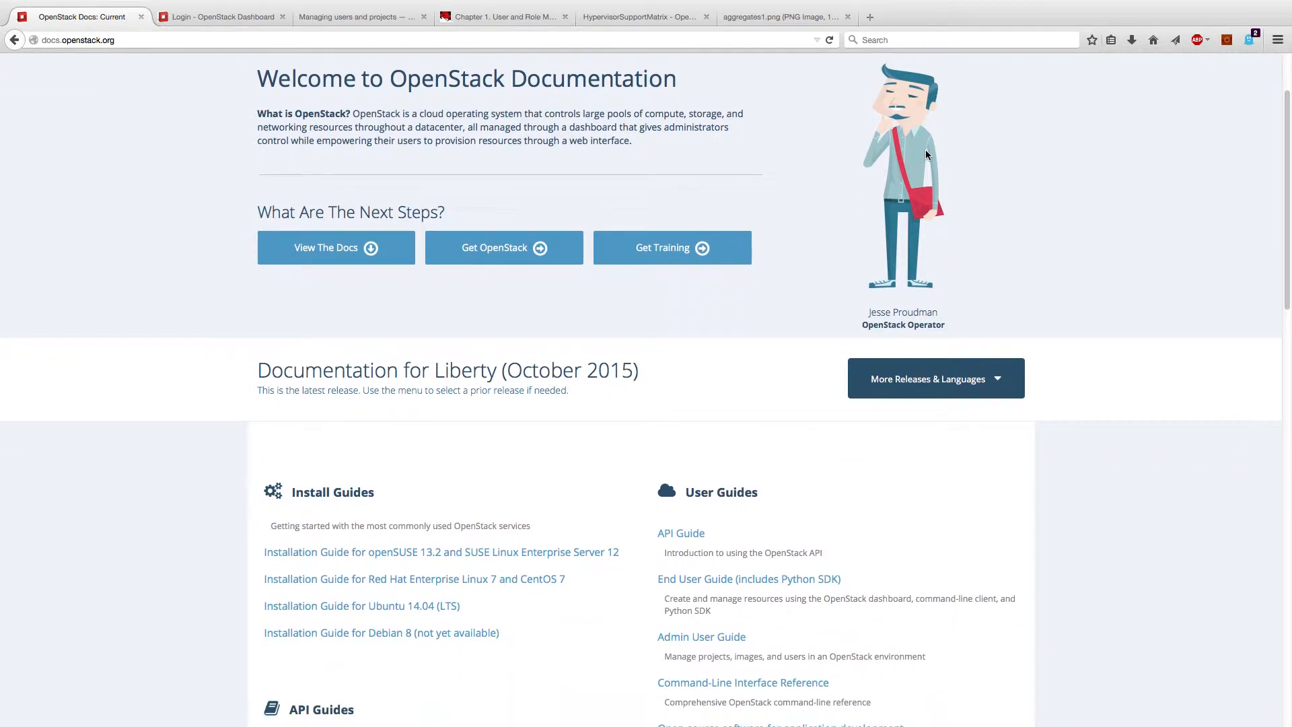
{"action": "scroll", "coordinate": [926, 154], "scroll_direction": "down", "scroll_amount": 5}
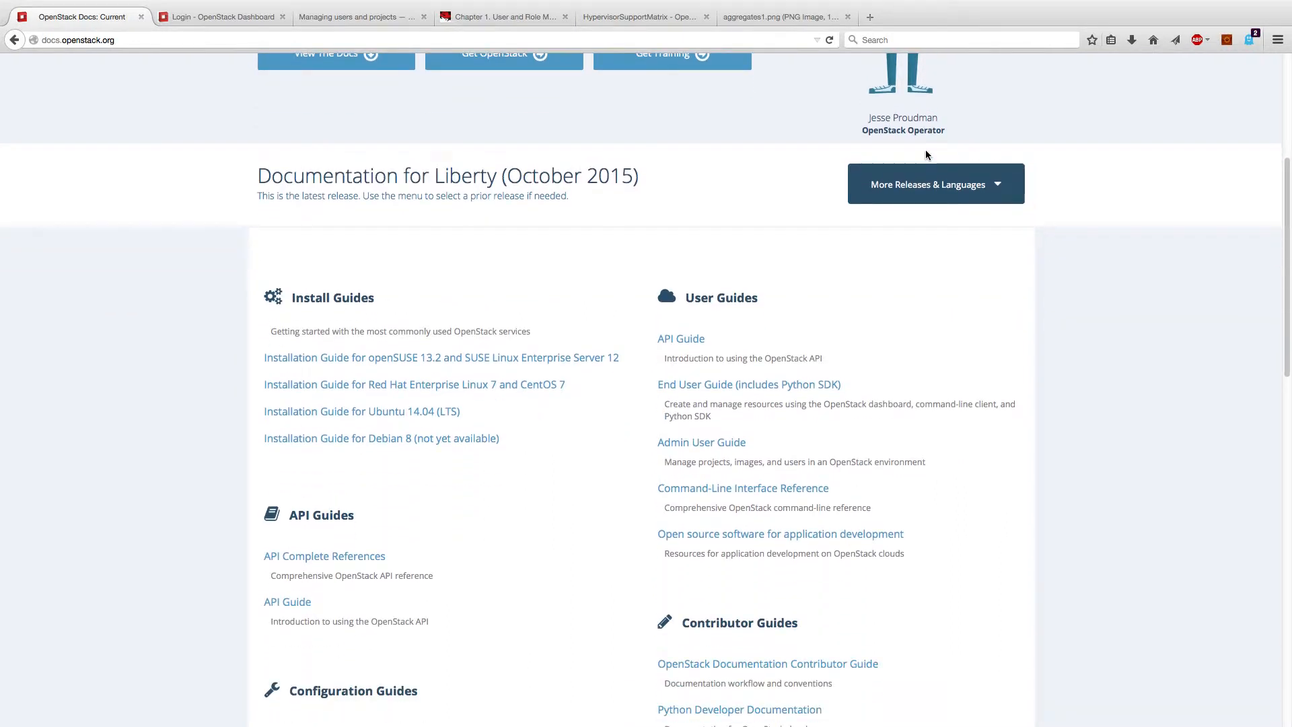
{"action": "left_click", "coordinate": [230, 19]}
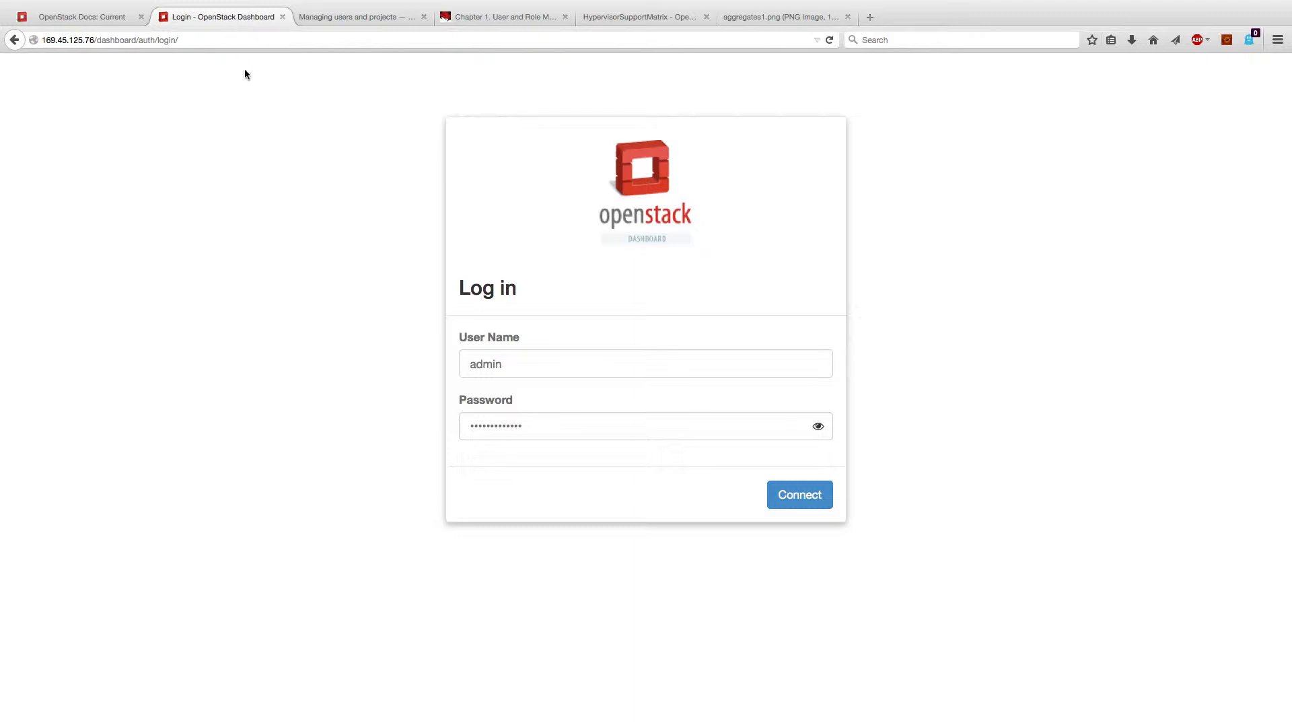
Step: Sign in to Horizon as admin and expand the Identity section in the sidebar
{"action": "left_click", "coordinate": [806, 494]}
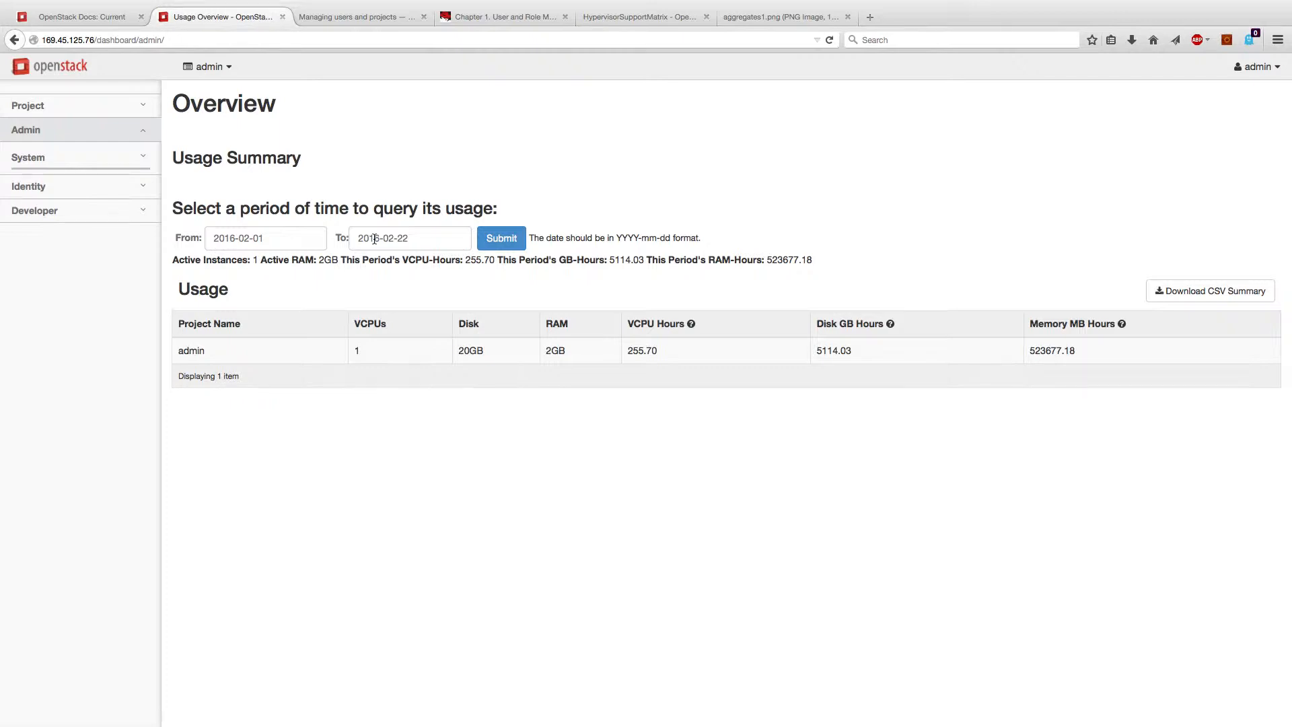
{"action": "left_click", "coordinate": [70, 186]}
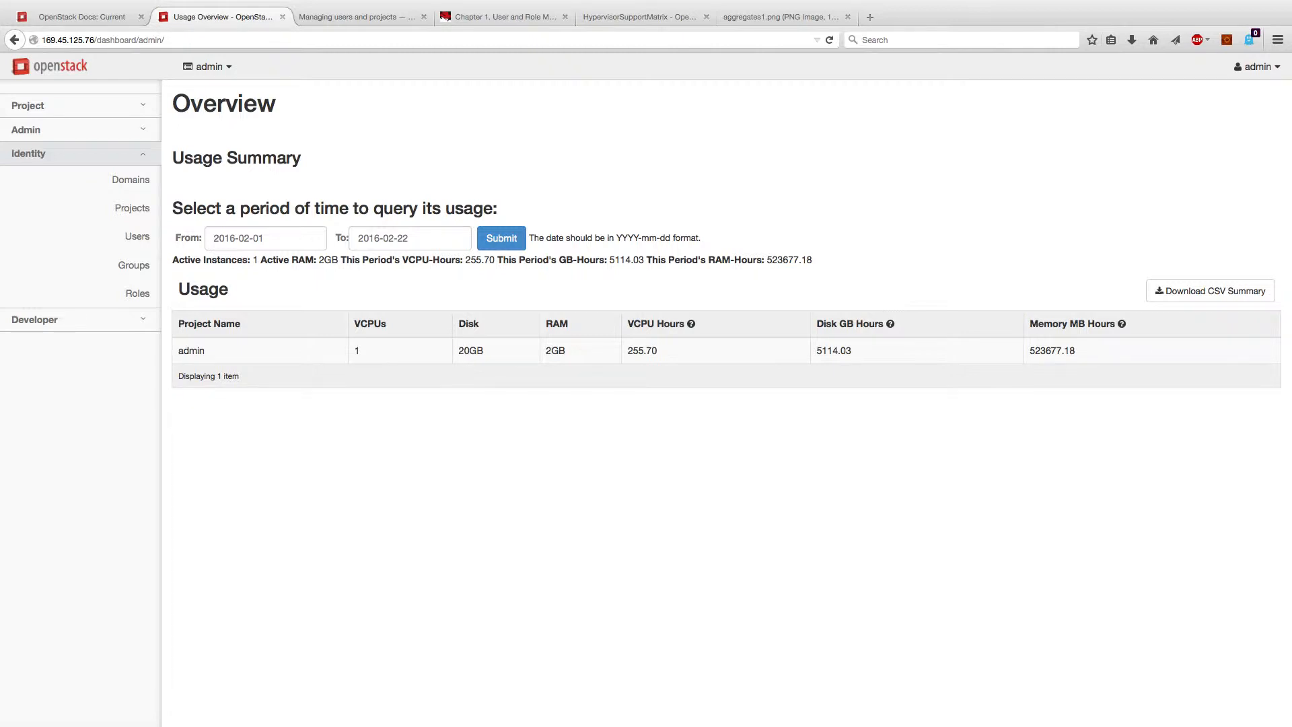
Step: Go to Identity > Projects, listing 8 projects, and launch the Create Project dialog
{"action": "left_click", "coordinate": [124, 207]}
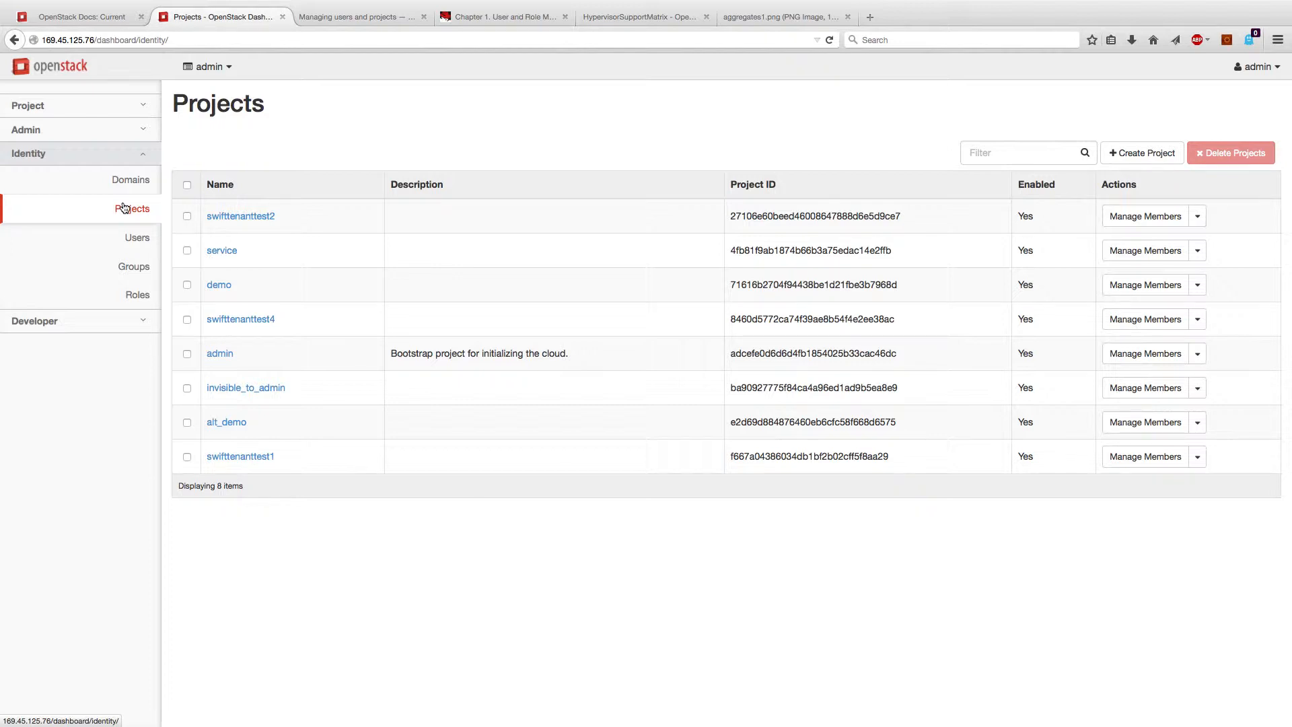
{"action": "left_click", "coordinate": [1148, 154]}
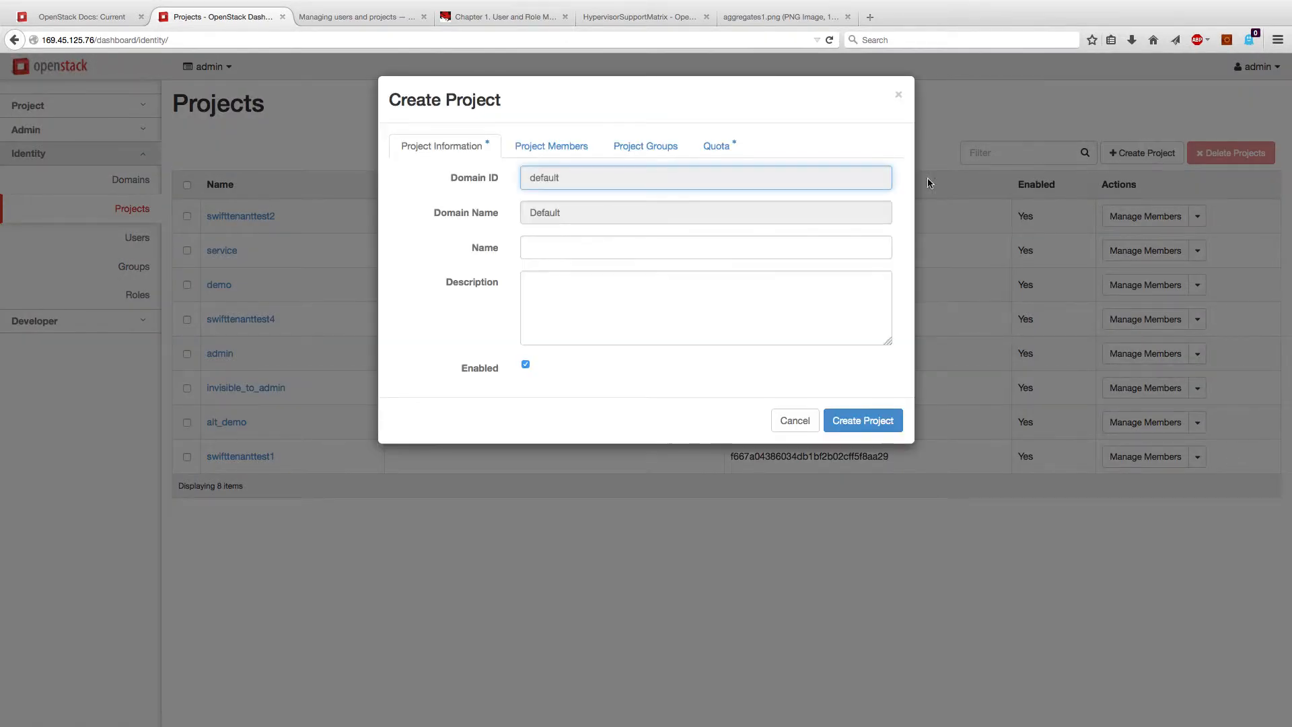
Step: Add the demo user to the new project's members with the Member role
{"action": "left_click", "coordinate": [598, 249]}
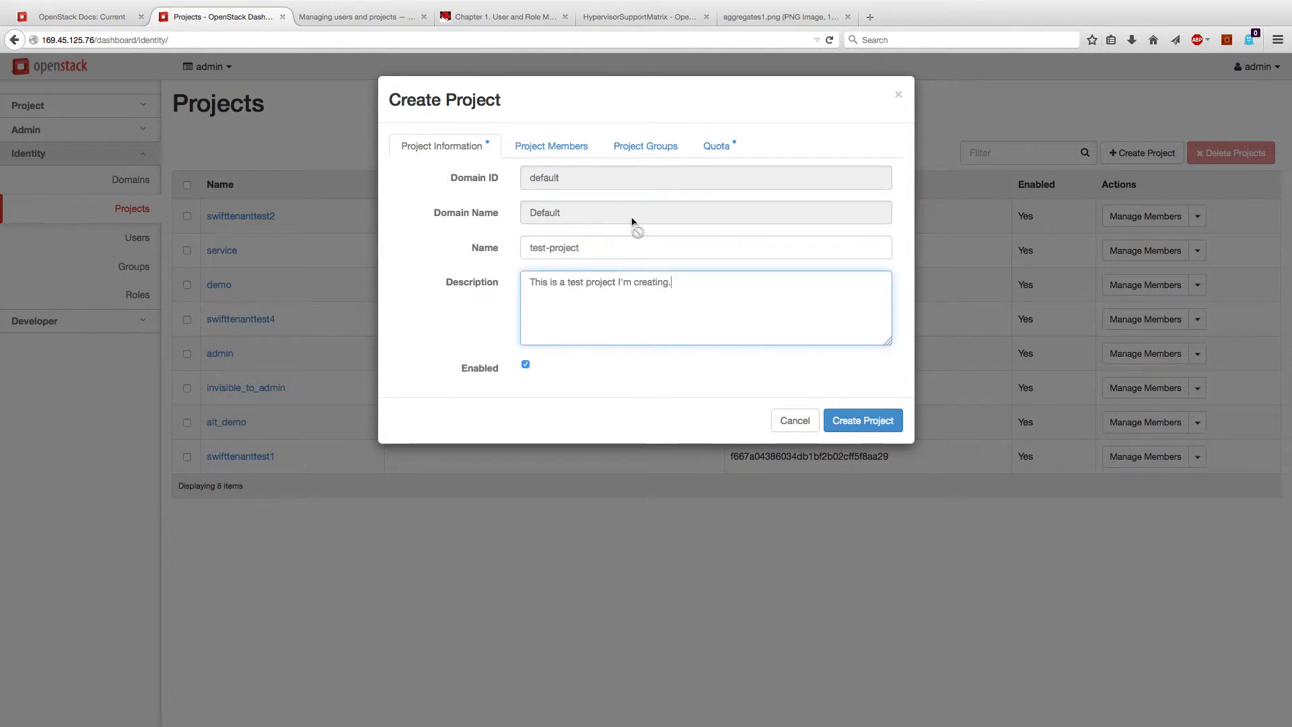
{"action": "left_click", "coordinate": [553, 150]}
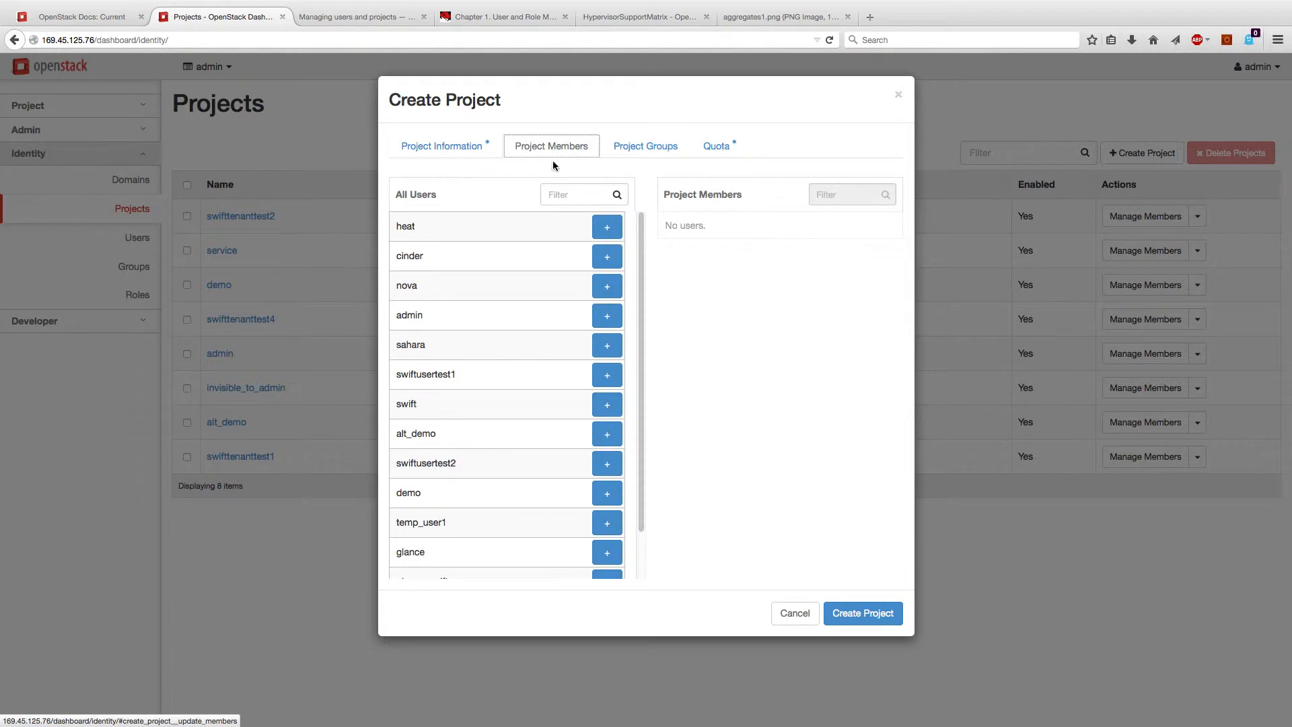
{"action": "left_click", "coordinate": [605, 492]}
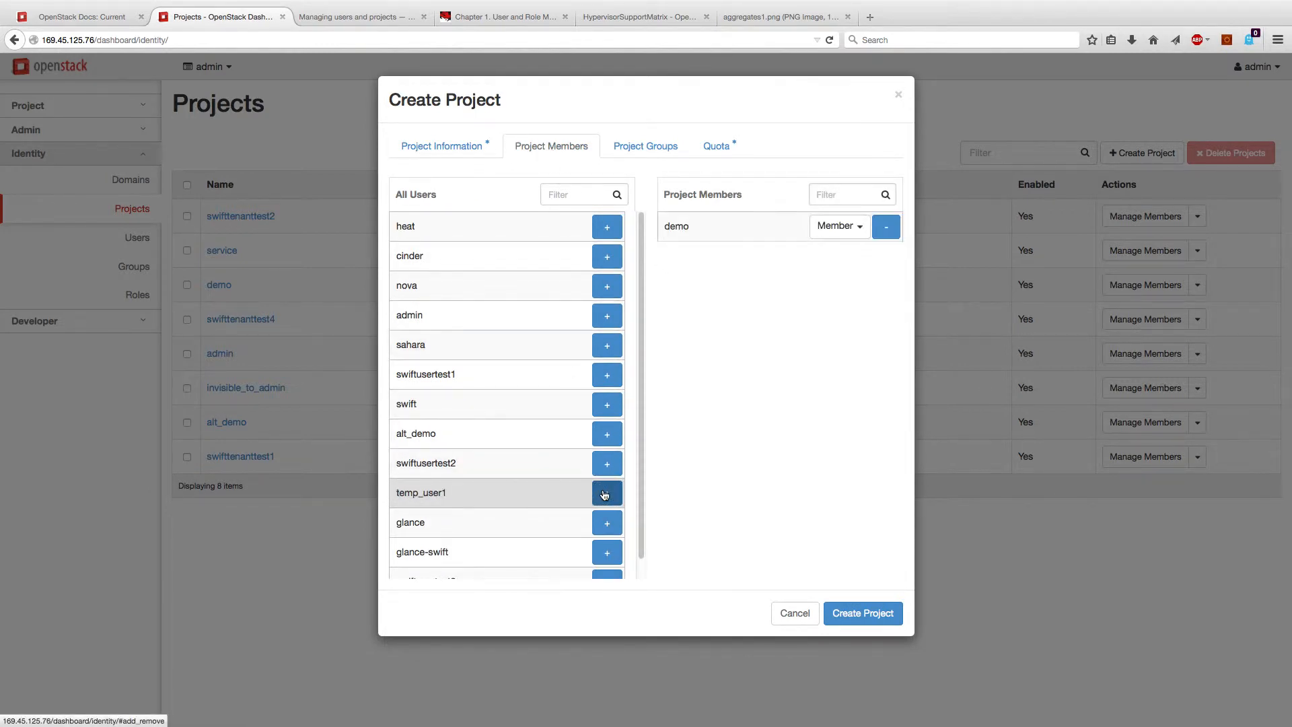
{"action": "scroll", "coordinate": [583, 466], "scroll_direction": "down", "scroll_amount": 2}
{"action": "scroll", "coordinate": [583, 466], "scroll_direction": "up", "scroll_amount": 1}
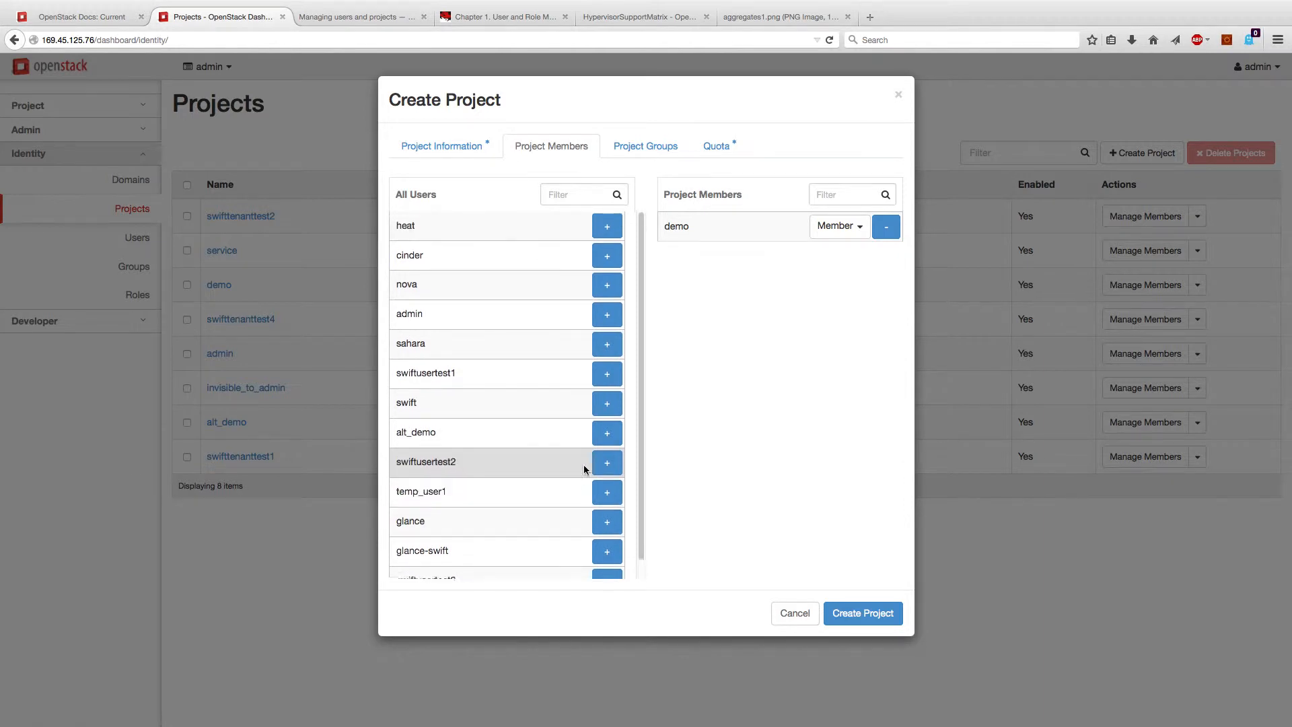
Step: Add the admin user as a member holding both the Member and admin roles
{"action": "left_click", "coordinate": [606, 314]}
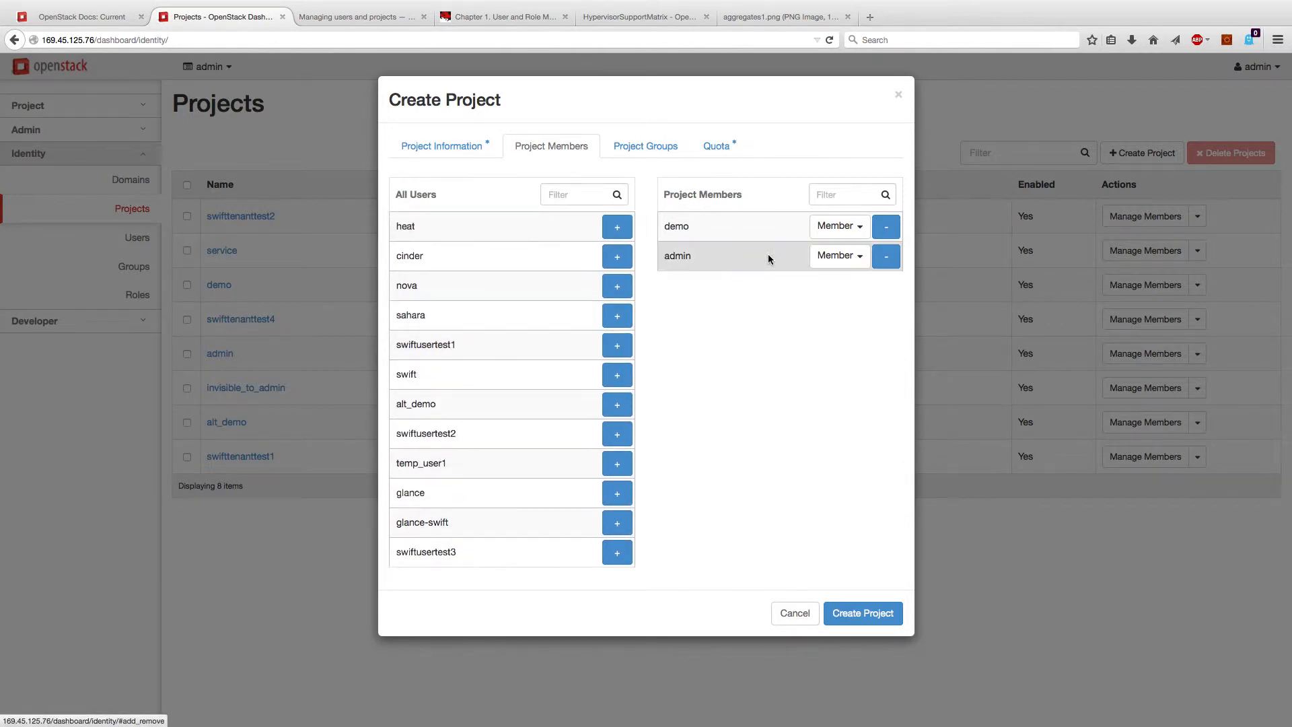
{"action": "left_click", "coordinate": [861, 259]}
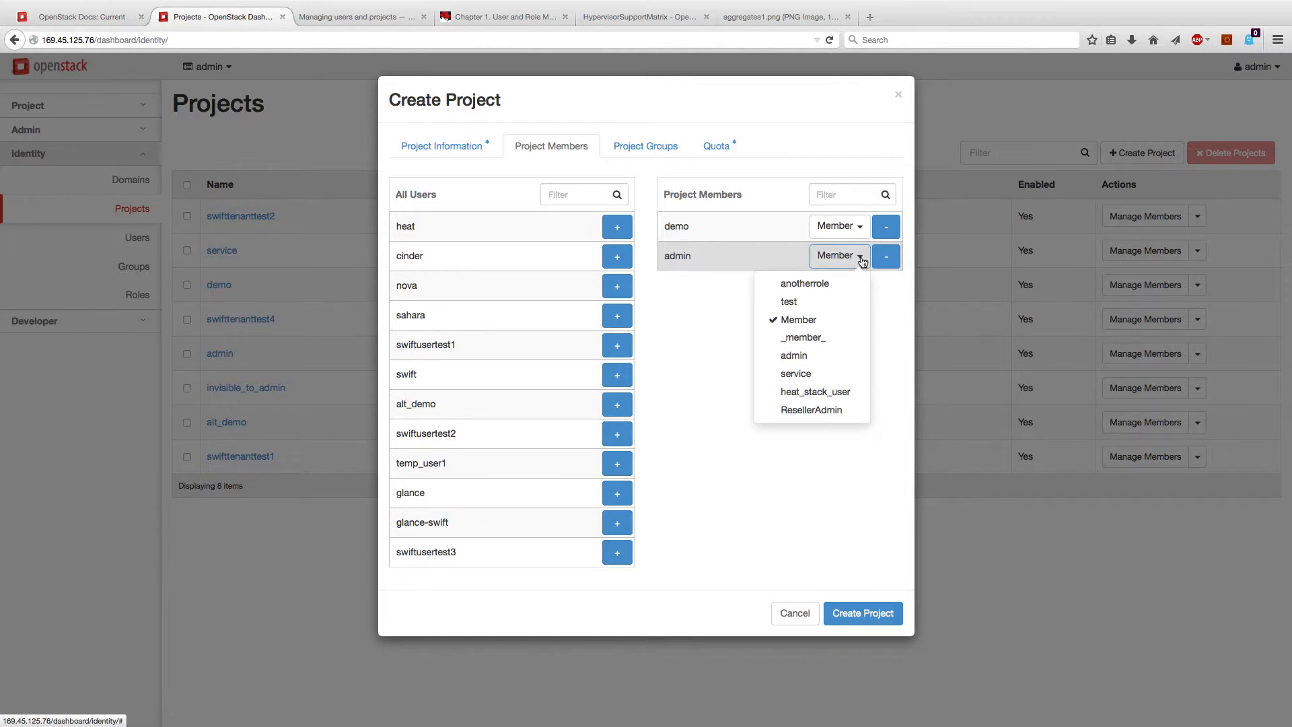
{"action": "left_click", "coordinate": [802, 358]}
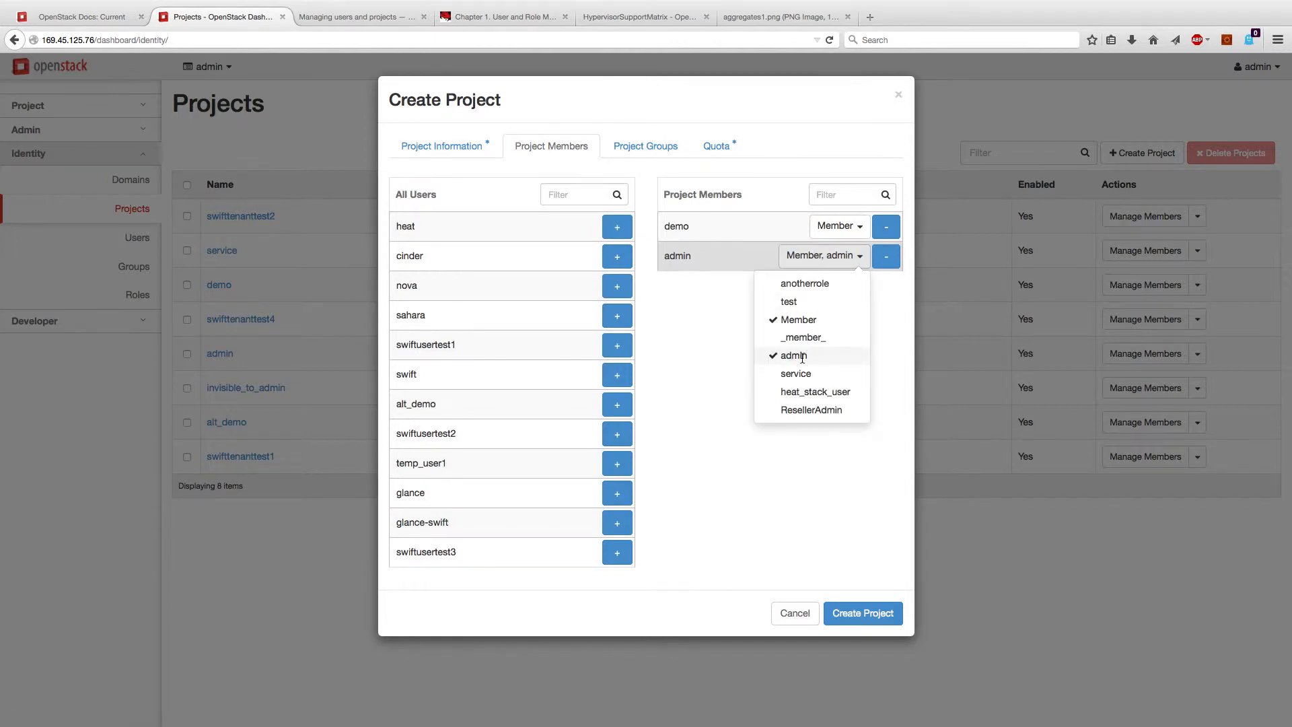
{"action": "left_click", "coordinate": [705, 380]}
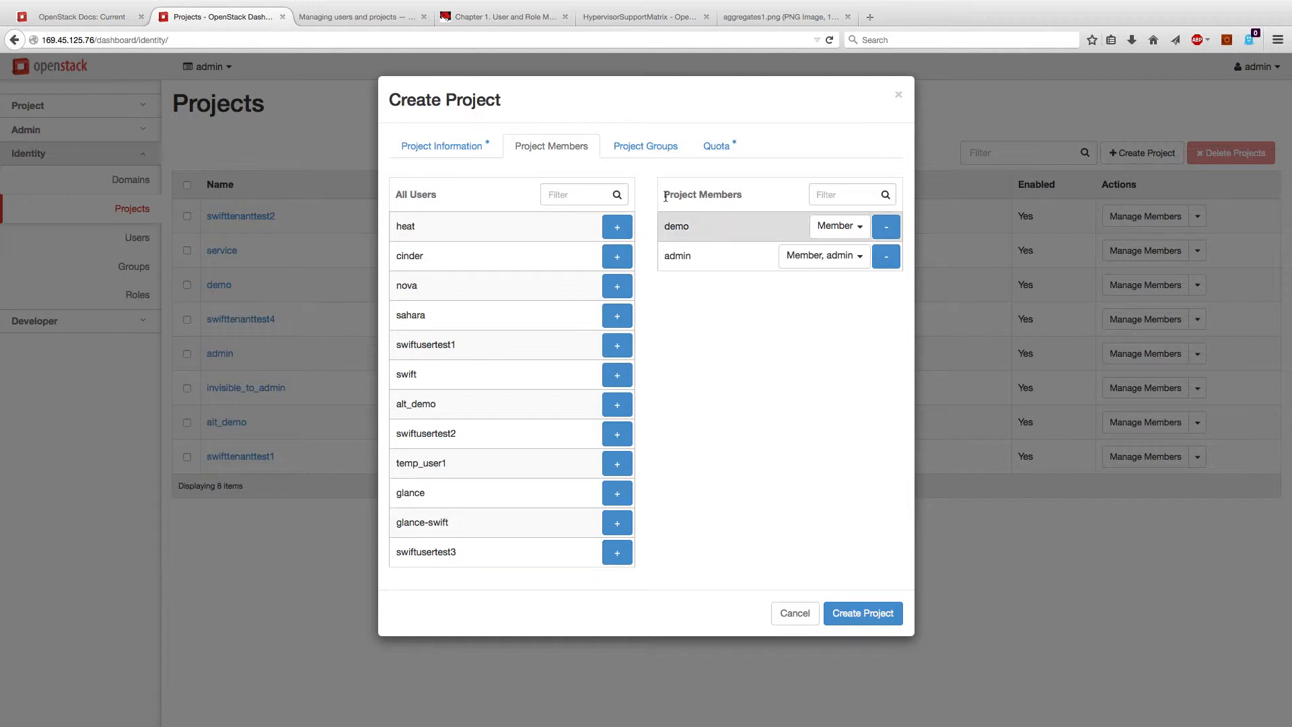
{"action": "left_click", "coordinate": [349, 17]}
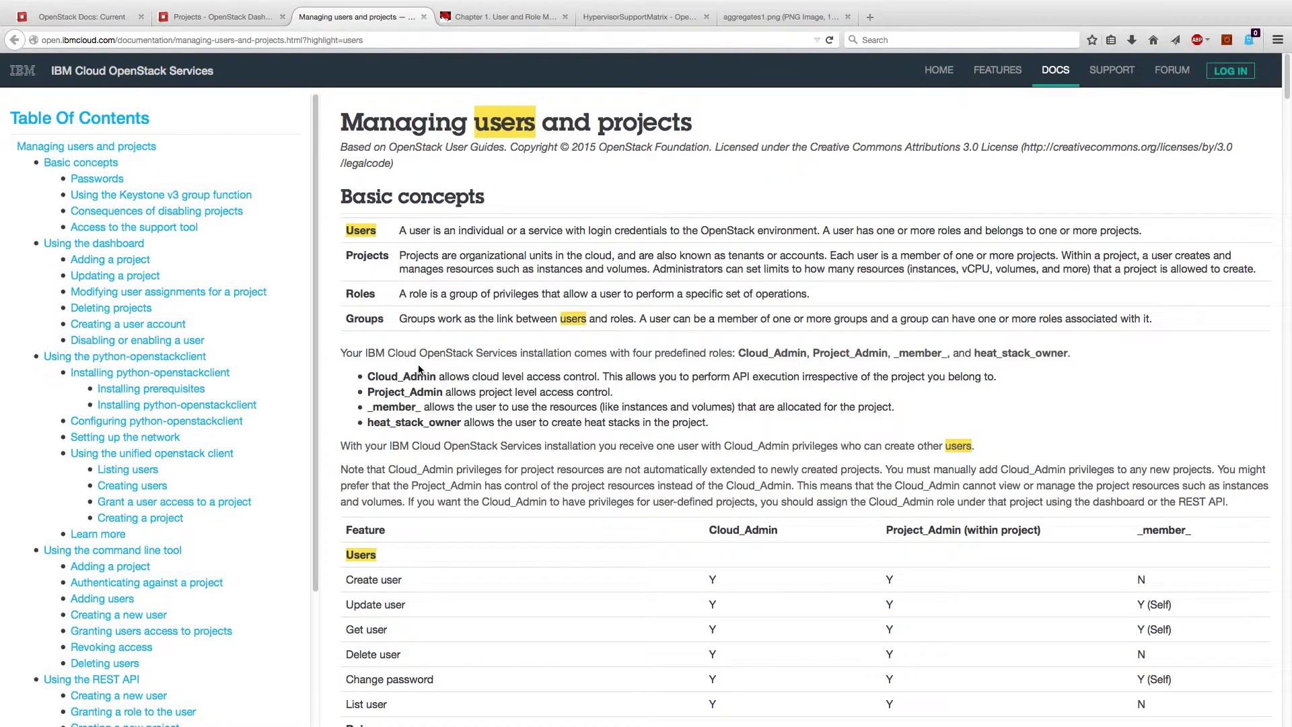
{"action": "scroll", "coordinate": [418, 365], "scroll_direction": "down", "scroll_amount": 5}
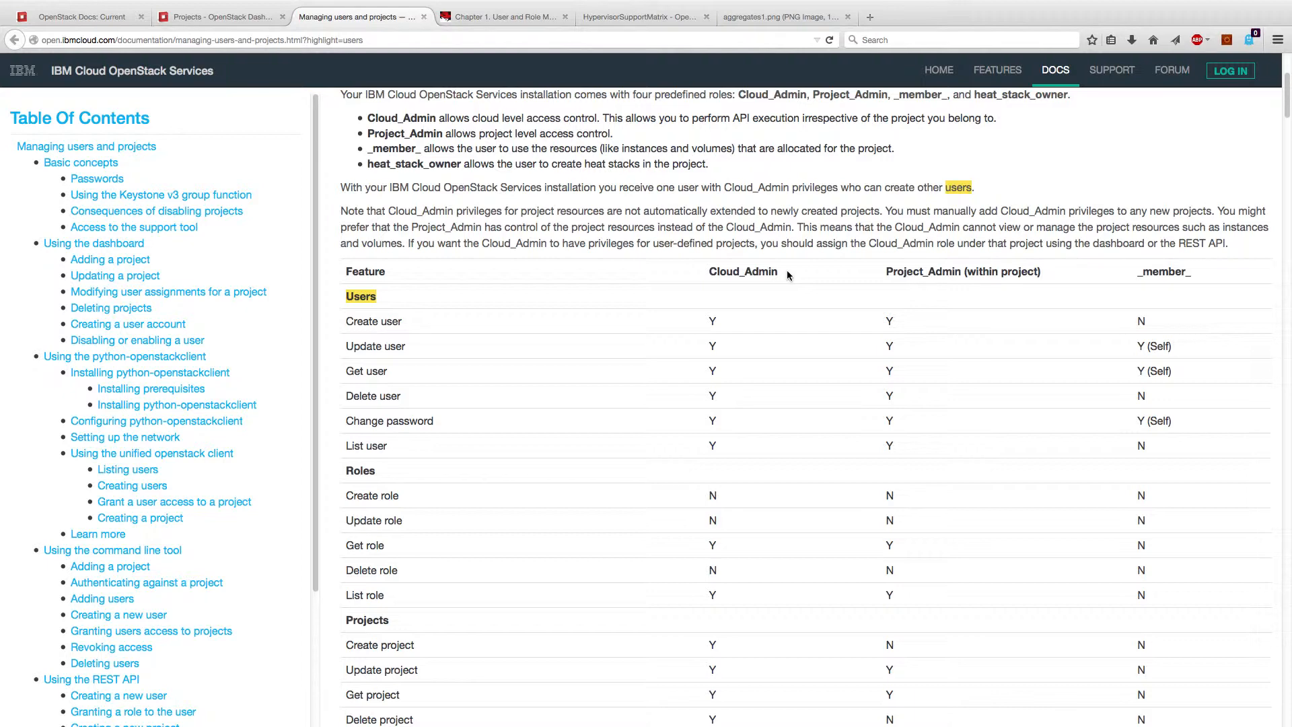
{"action": "left_click", "coordinate": [232, 17]}
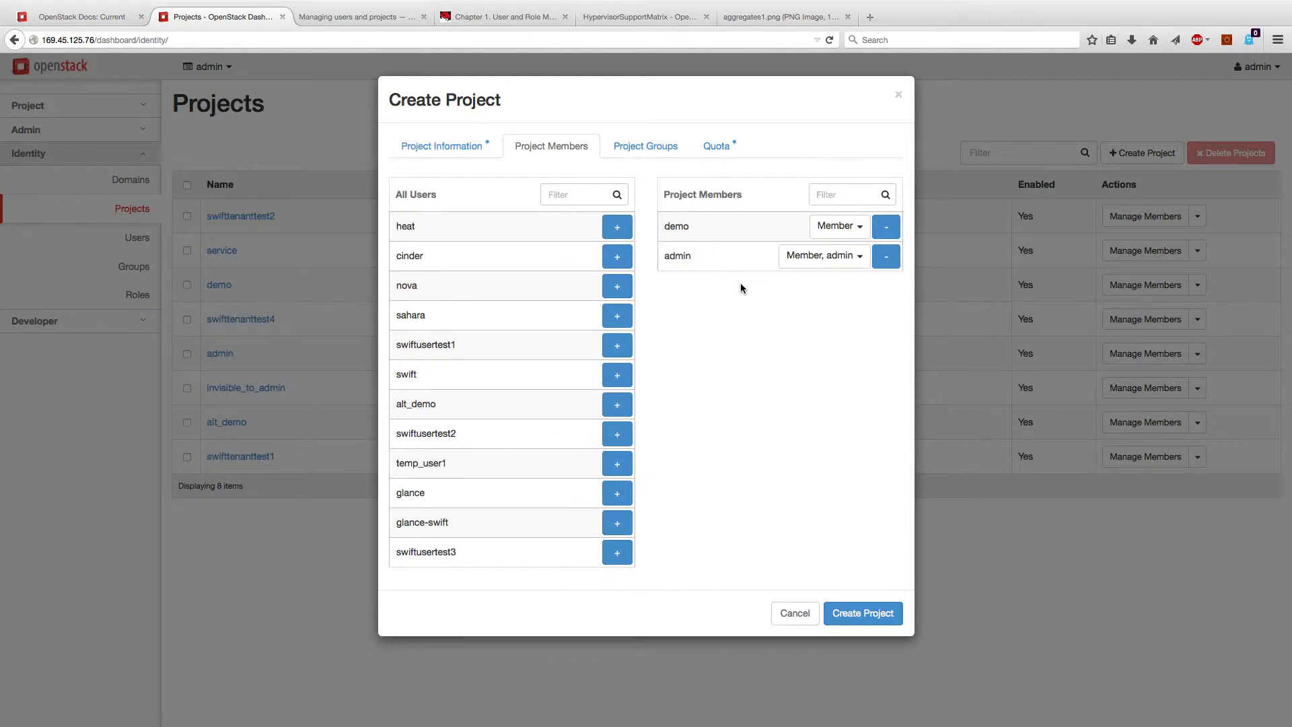
Step: Add the admins group, toggle its admin role on and off, then remove the group again
{"action": "left_click", "coordinate": [648, 151]}
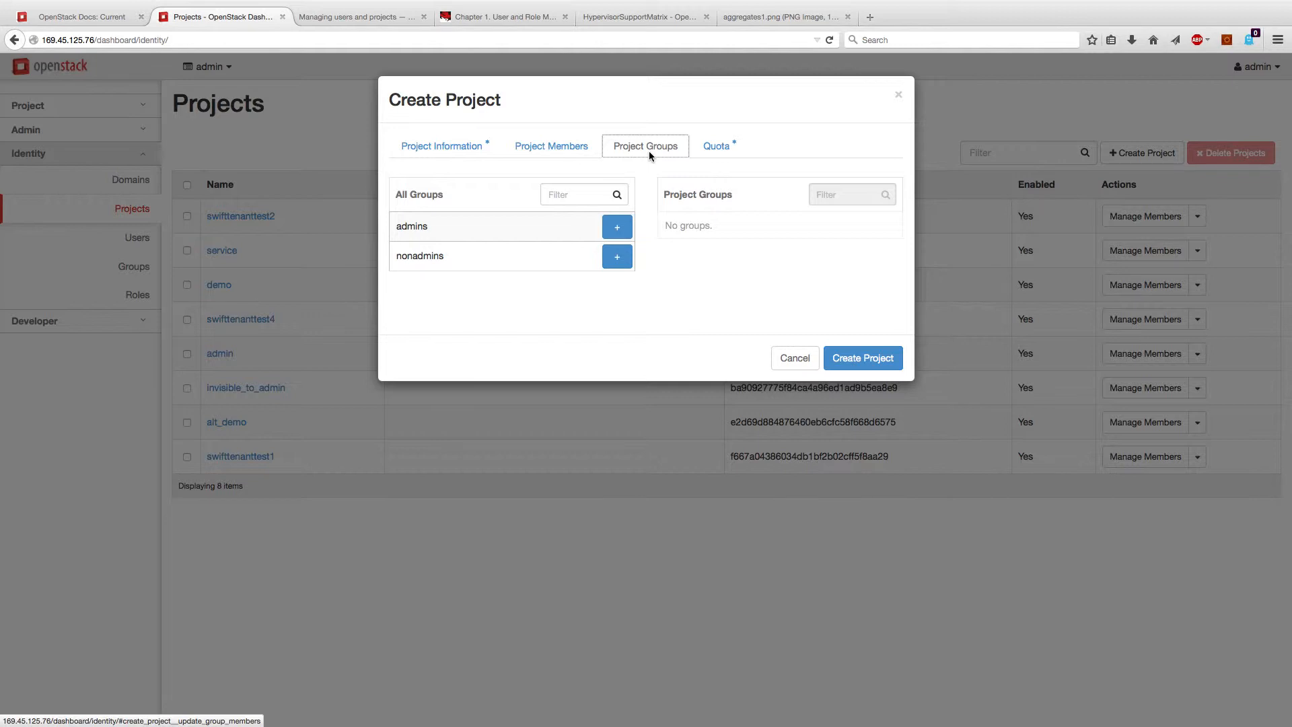
{"action": "left_click", "coordinate": [615, 227]}
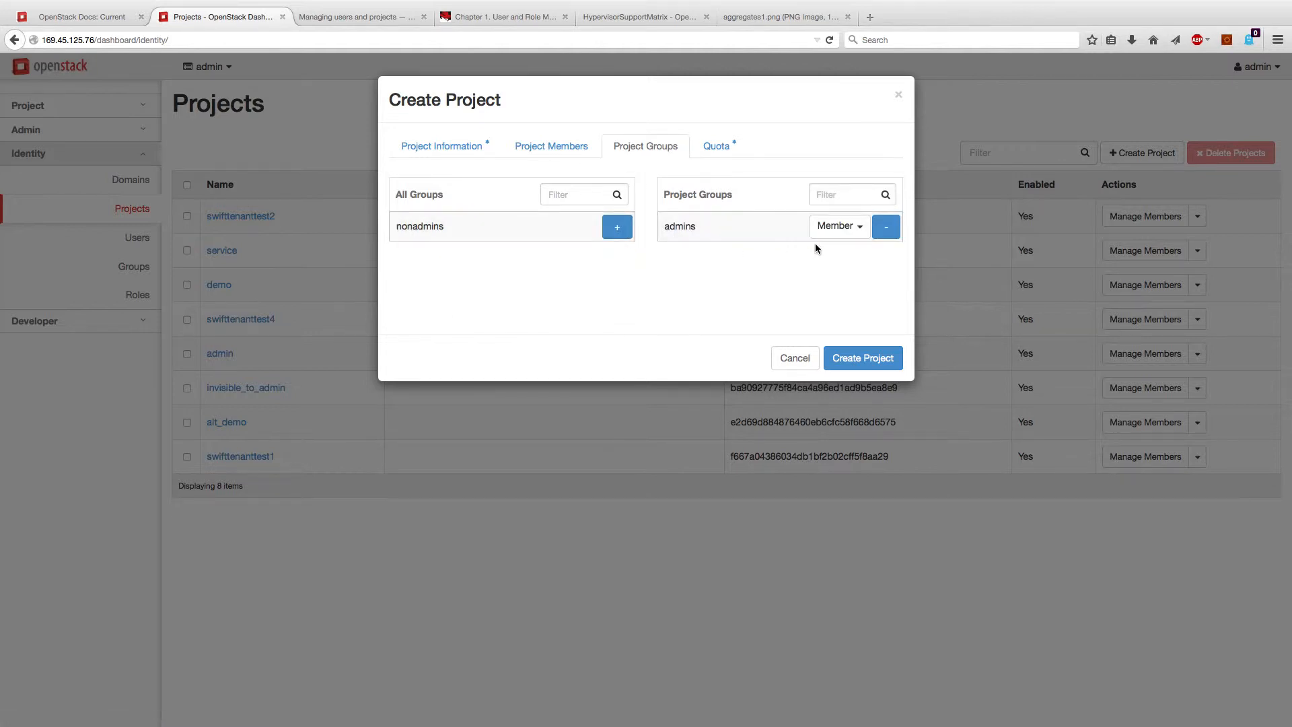
{"action": "left_click", "coordinate": [855, 227]}
{"action": "left_click", "coordinate": [801, 326]}
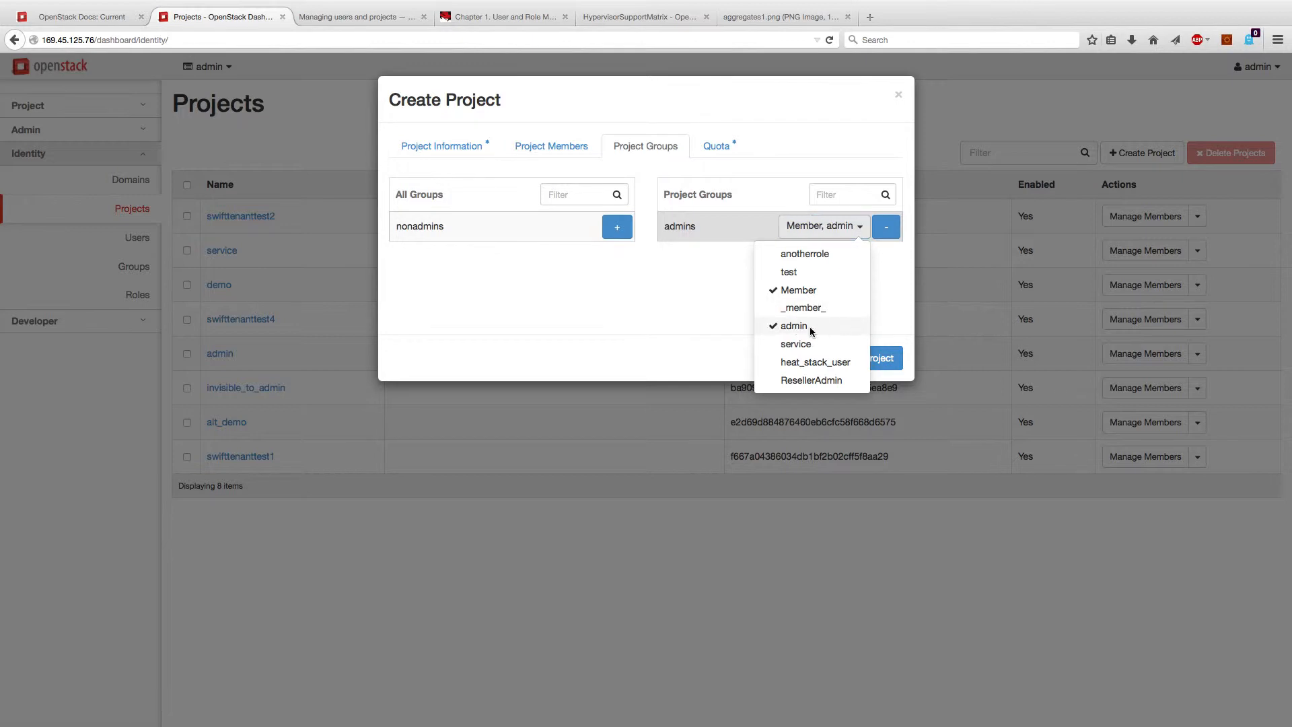
{"action": "left_click", "coordinate": [718, 288]}
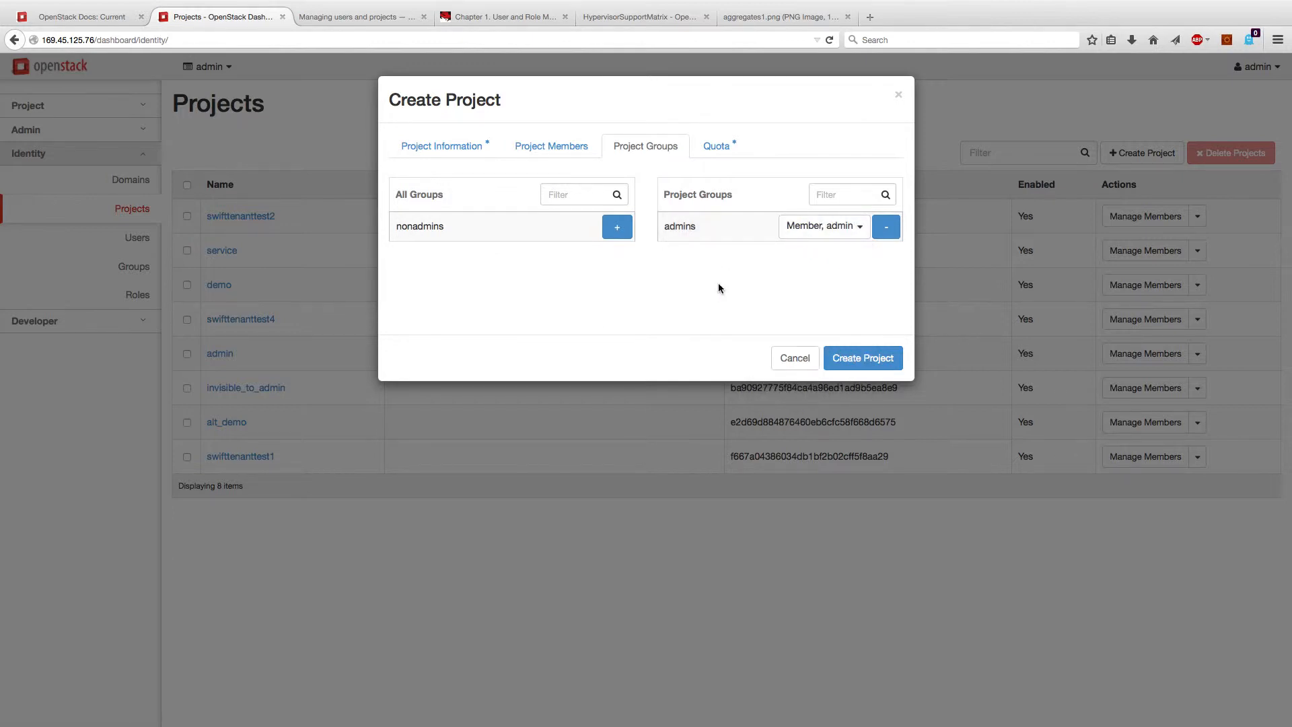
{"action": "left_click", "coordinate": [833, 227]}
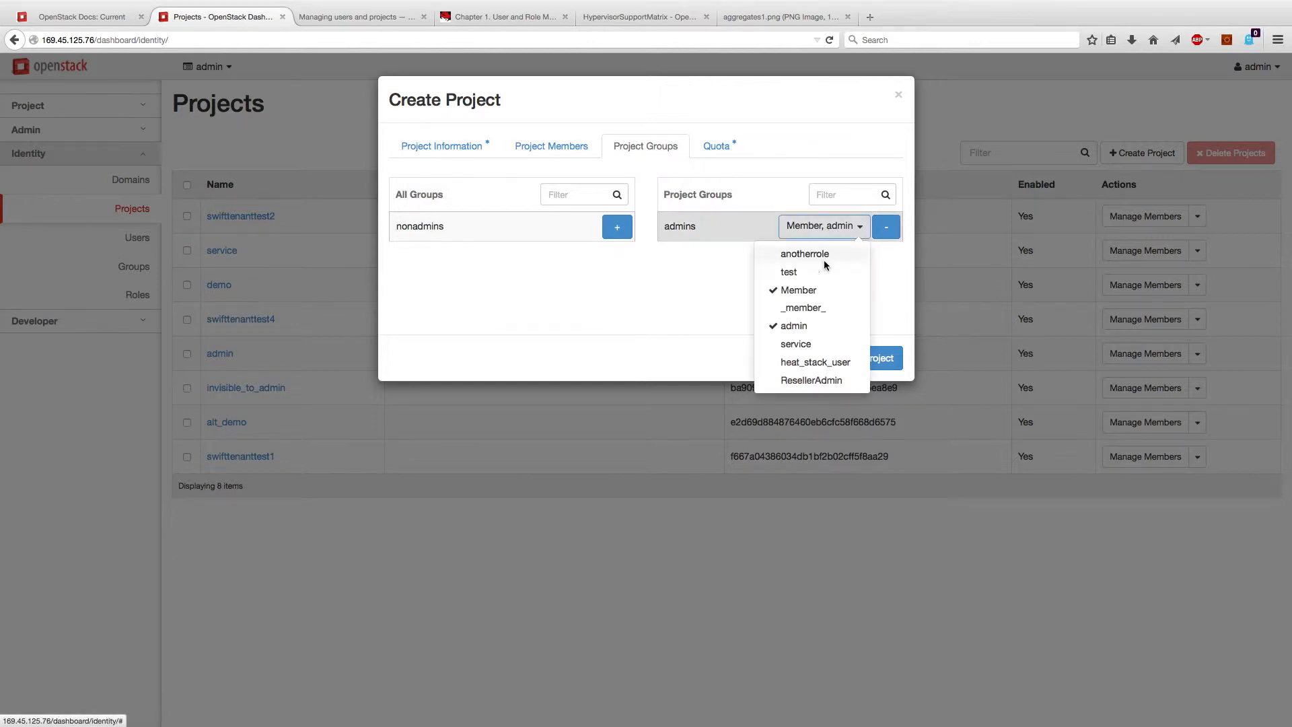
{"action": "left_click", "coordinate": [804, 327]}
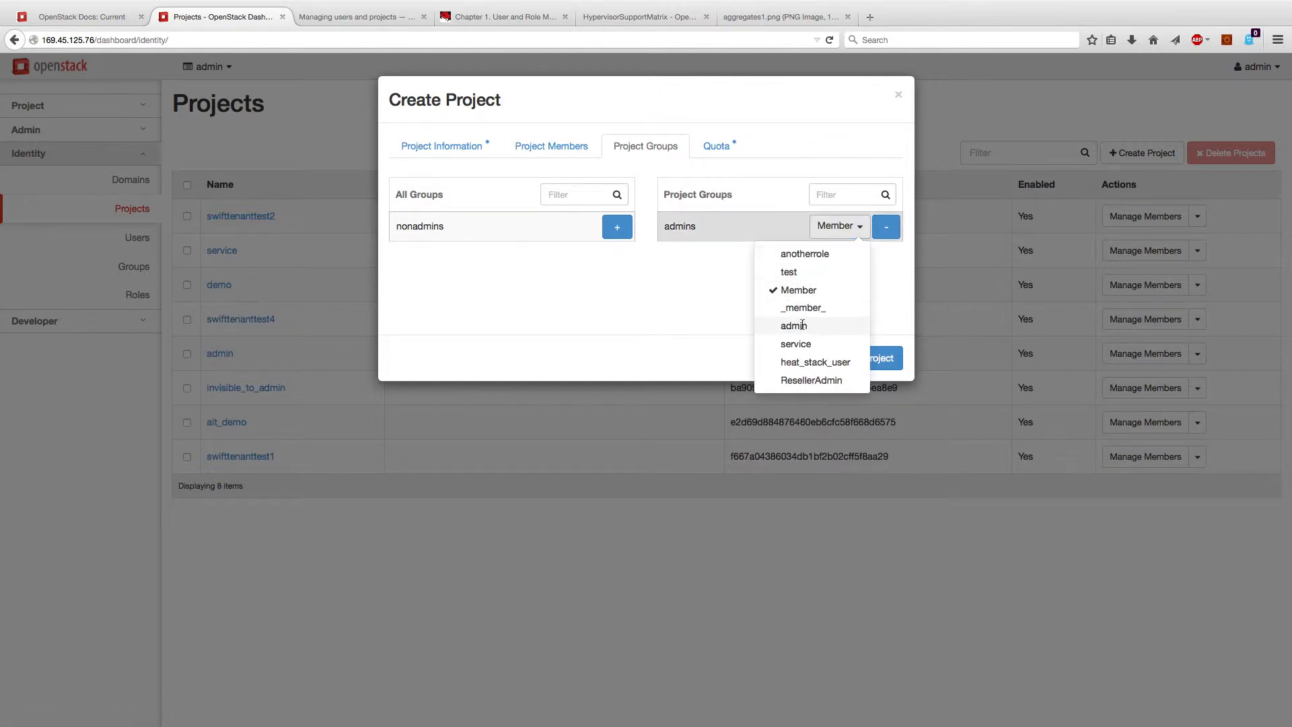
{"action": "left_click", "coordinate": [708, 287]}
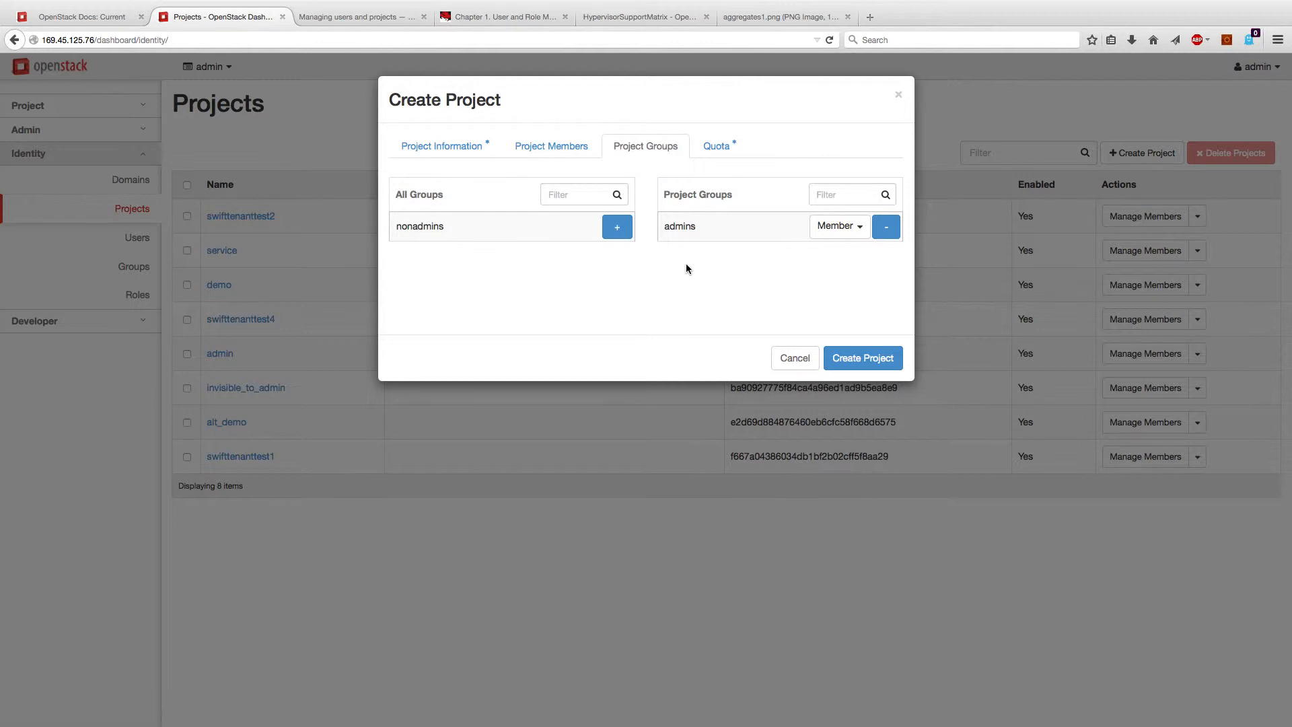
{"action": "left_click", "coordinate": [885, 227]}
Step: Review the quota limits, including 20 VCPUs, and create test-project
{"action": "left_click", "coordinate": [715, 146]}
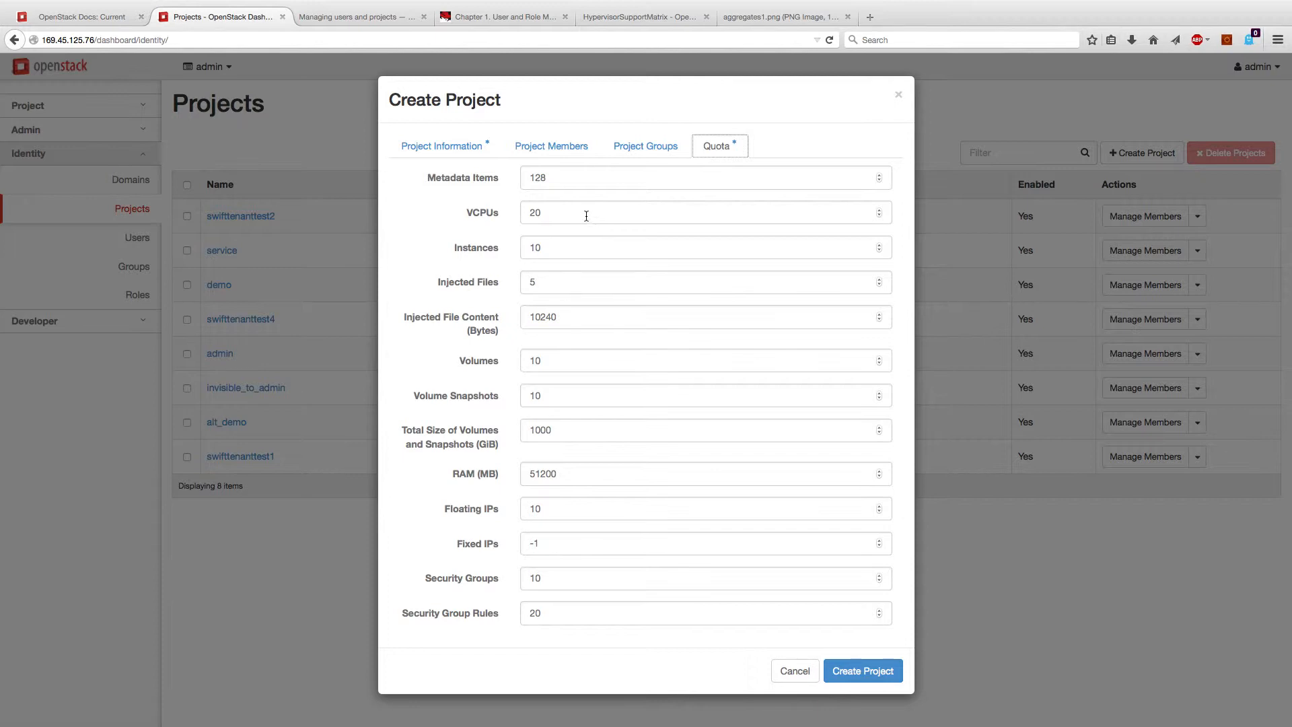
{"action": "left_click", "coordinate": [505, 212]}
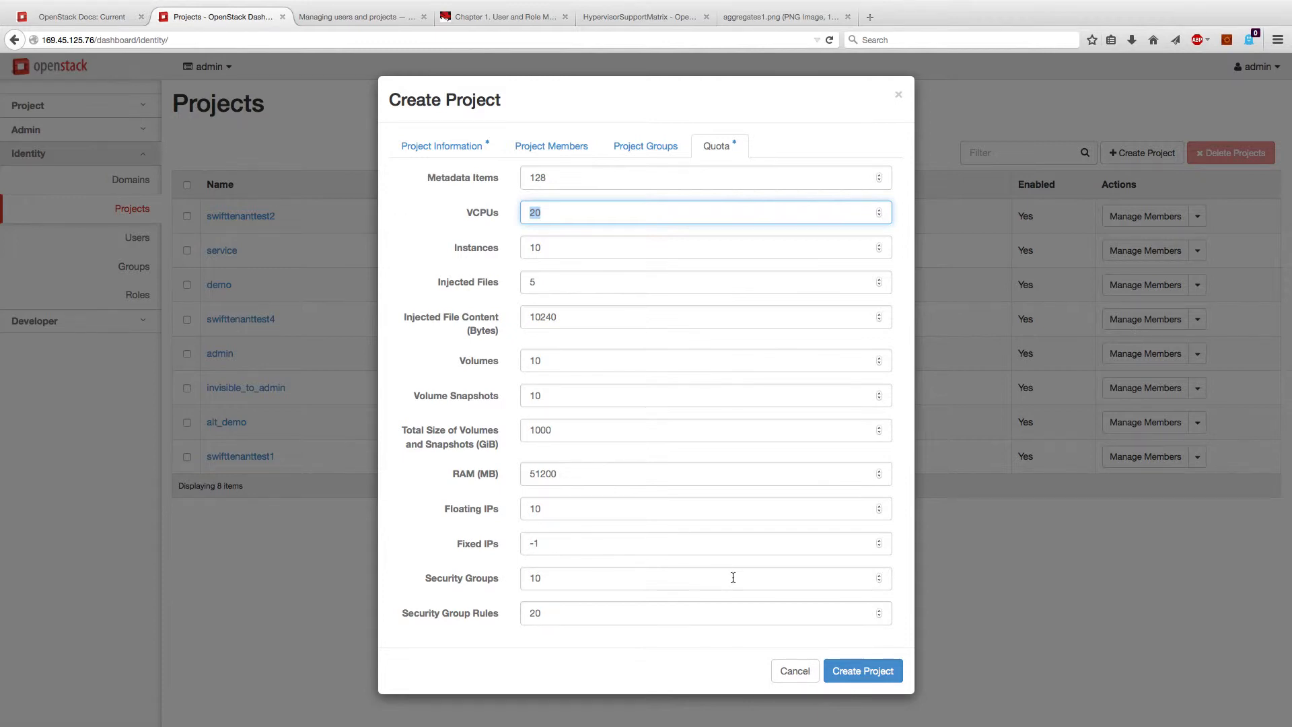
{"action": "left_click", "coordinate": [853, 670]}
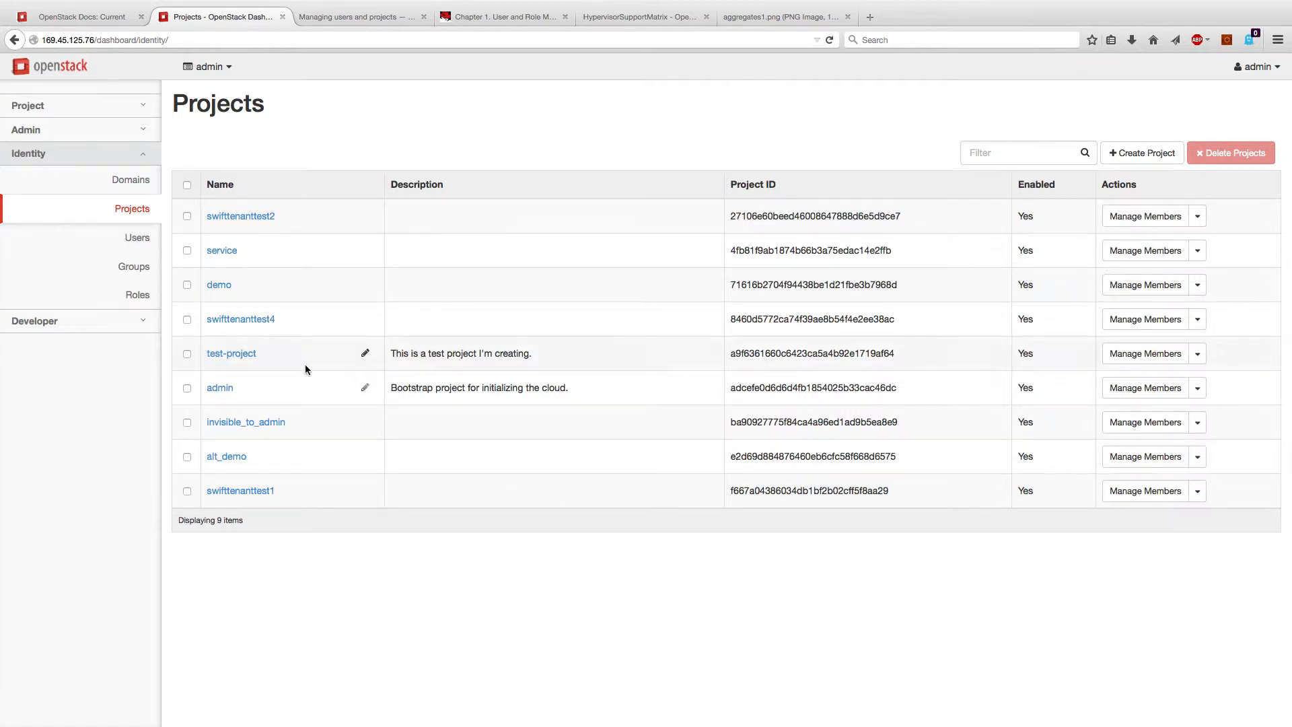
Step: From Identity > Users, create test-user with primary project test-project and role Member
{"action": "left_click", "coordinate": [134, 237]}
{"action": "scroll", "coordinate": [673, 269], "scroll_direction": "down", "scroll_amount": 1}
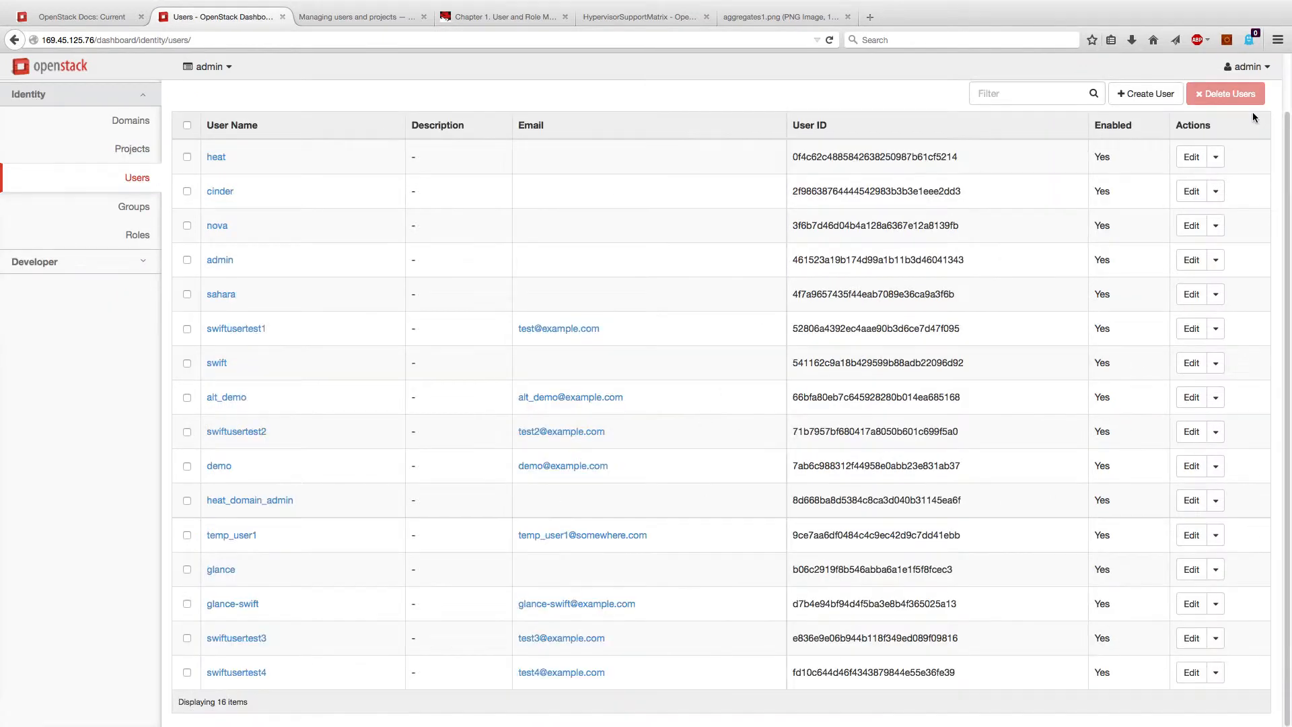
{"action": "left_click", "coordinate": [1160, 101]}
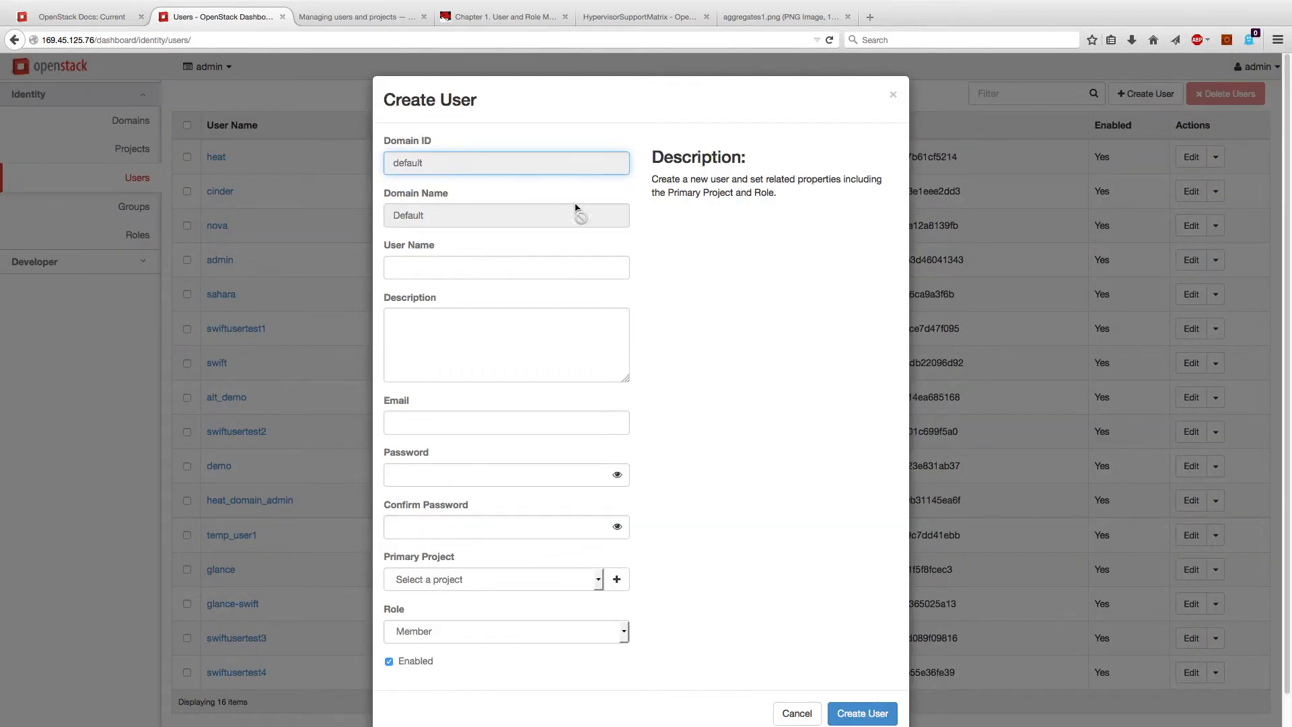
{"action": "left_click", "coordinate": [499, 264]}
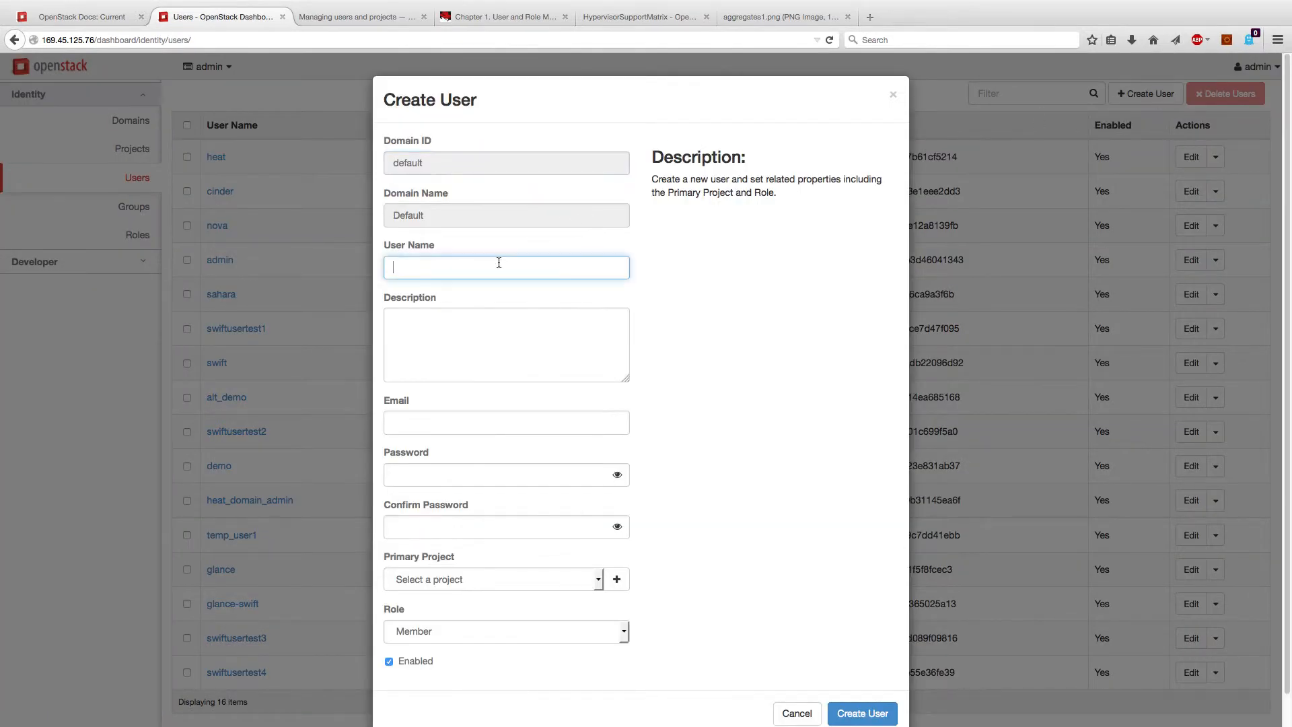
{"action": "type", "text": "test-user"}
{"action": "key", "text": "Tab"}
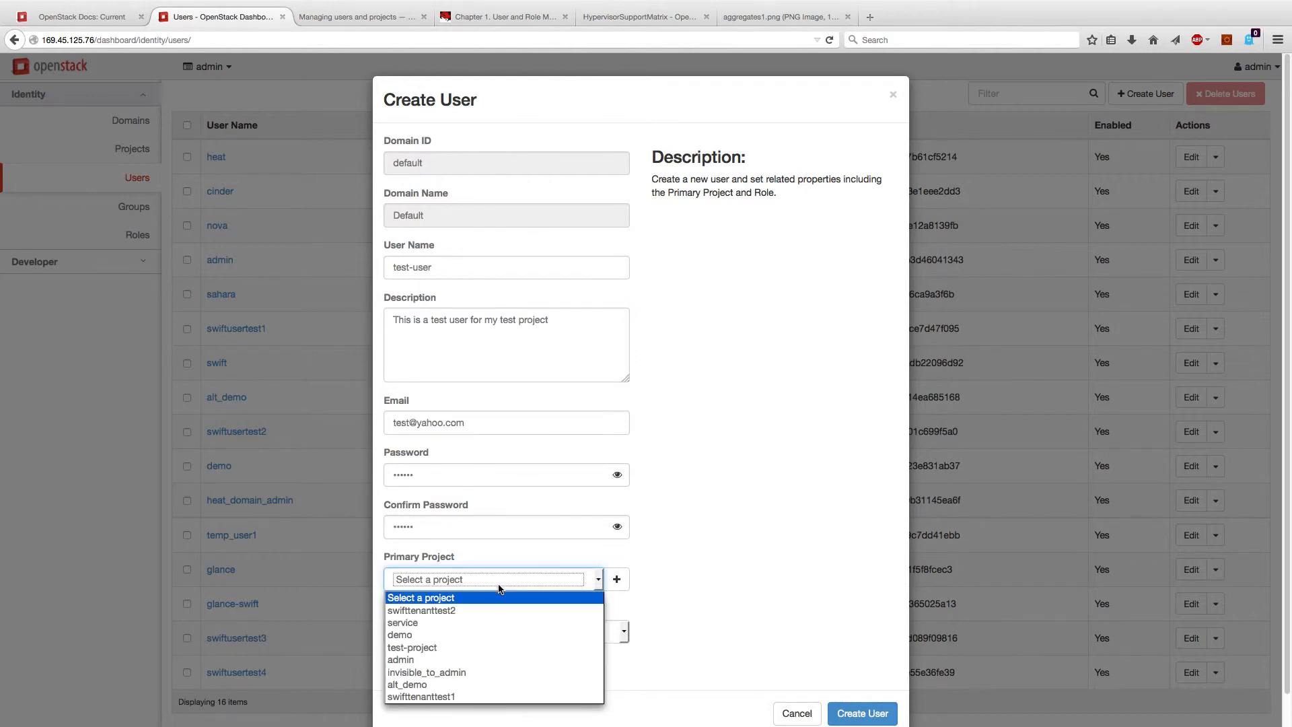
{"action": "left_click", "coordinate": [441, 647]}
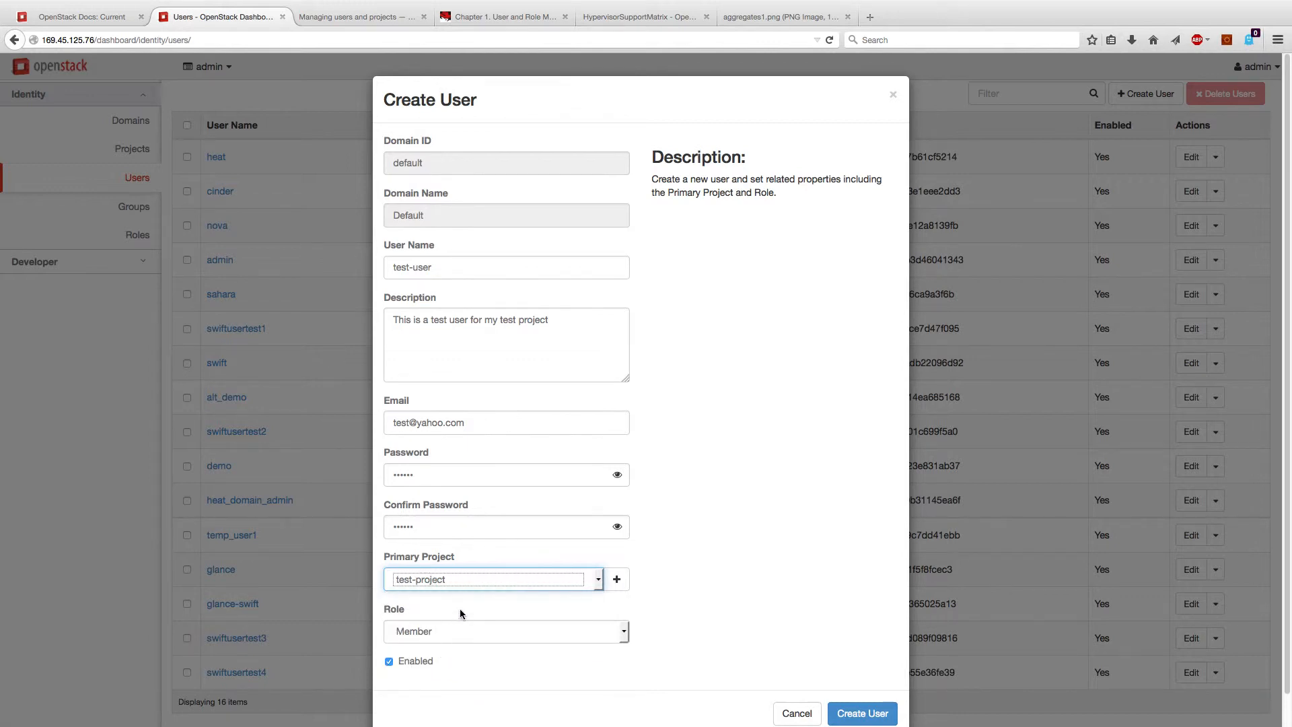
{"action": "left_click", "coordinate": [859, 715]}
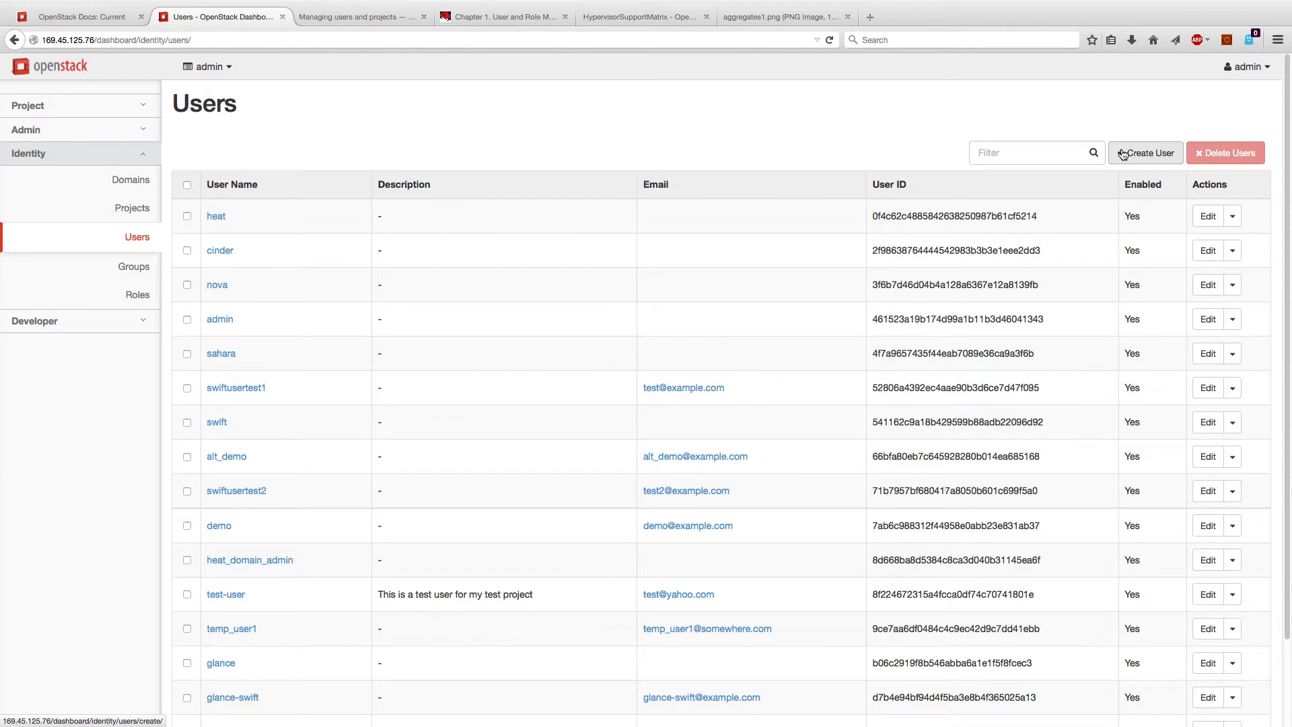
Step: Sign out of the admin account and log back in as test-user
{"action": "left_click", "coordinate": [1244, 66]}
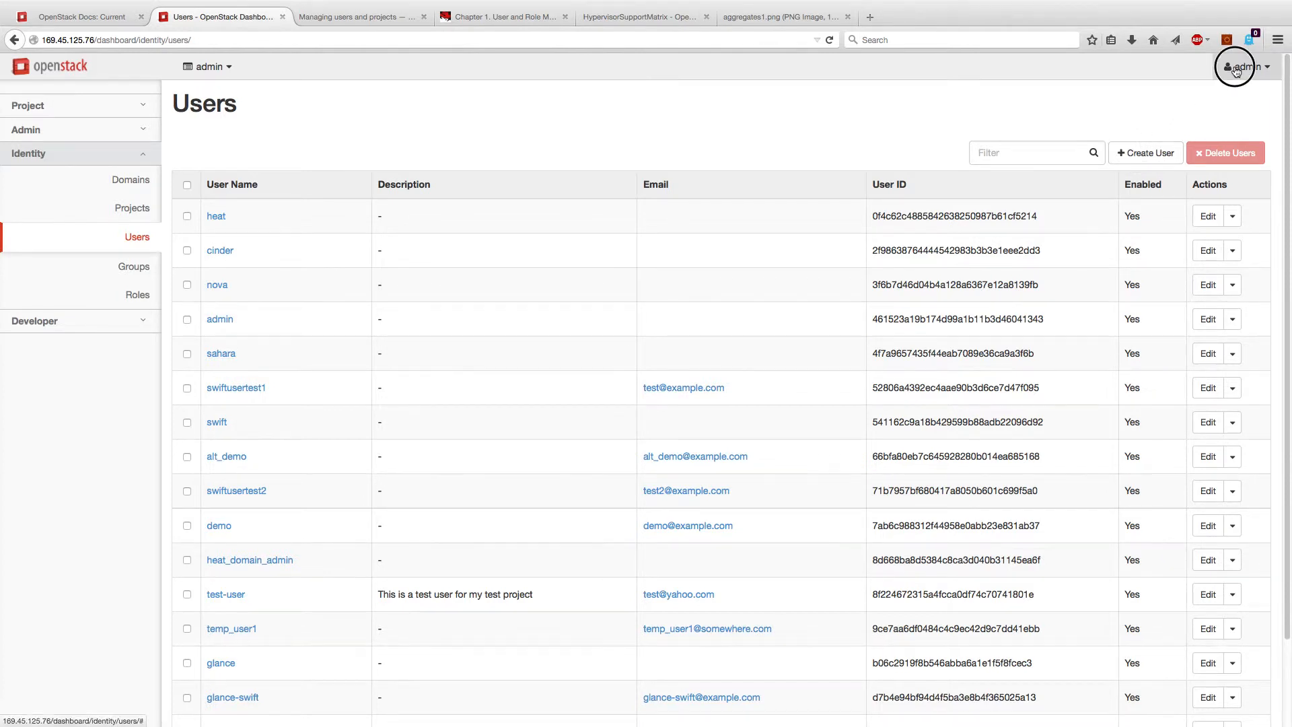
{"action": "left_click", "coordinate": [1204, 143]}
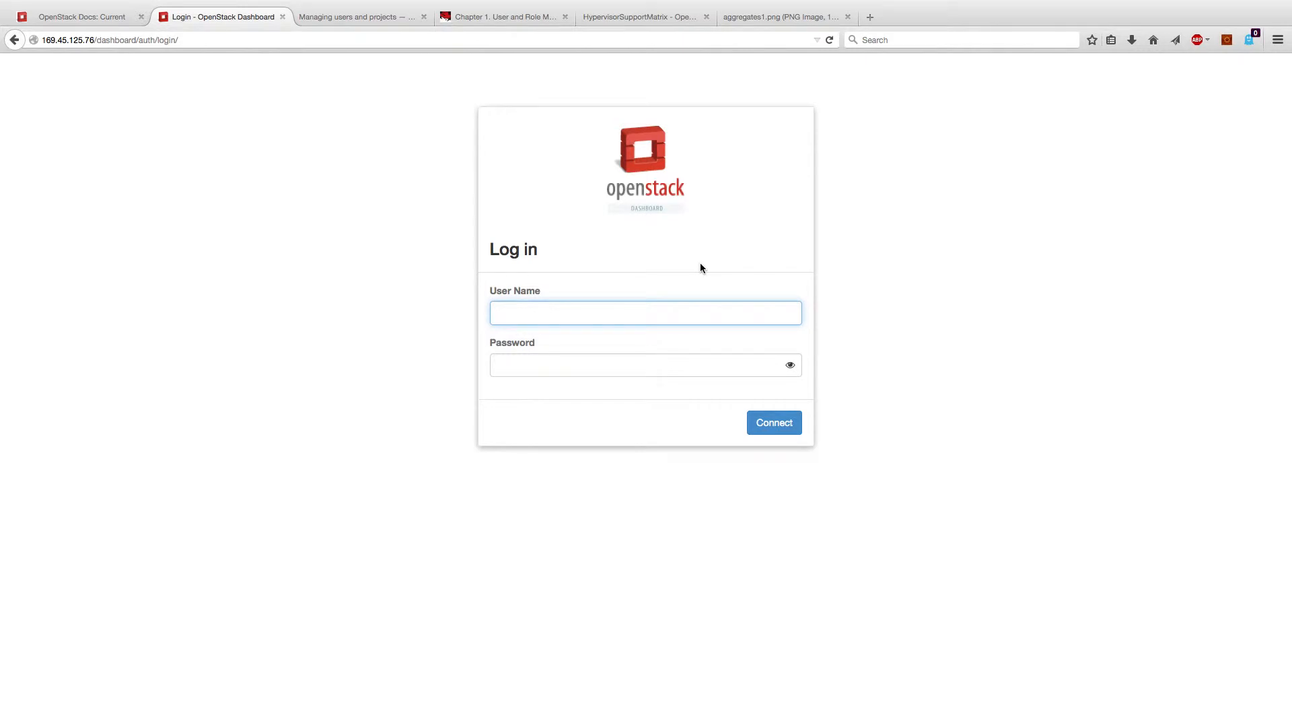
{"action": "type", "text": "test-user"}
{"action": "key", "text": "Tab"}
{"action": "key", "text": "Return"}
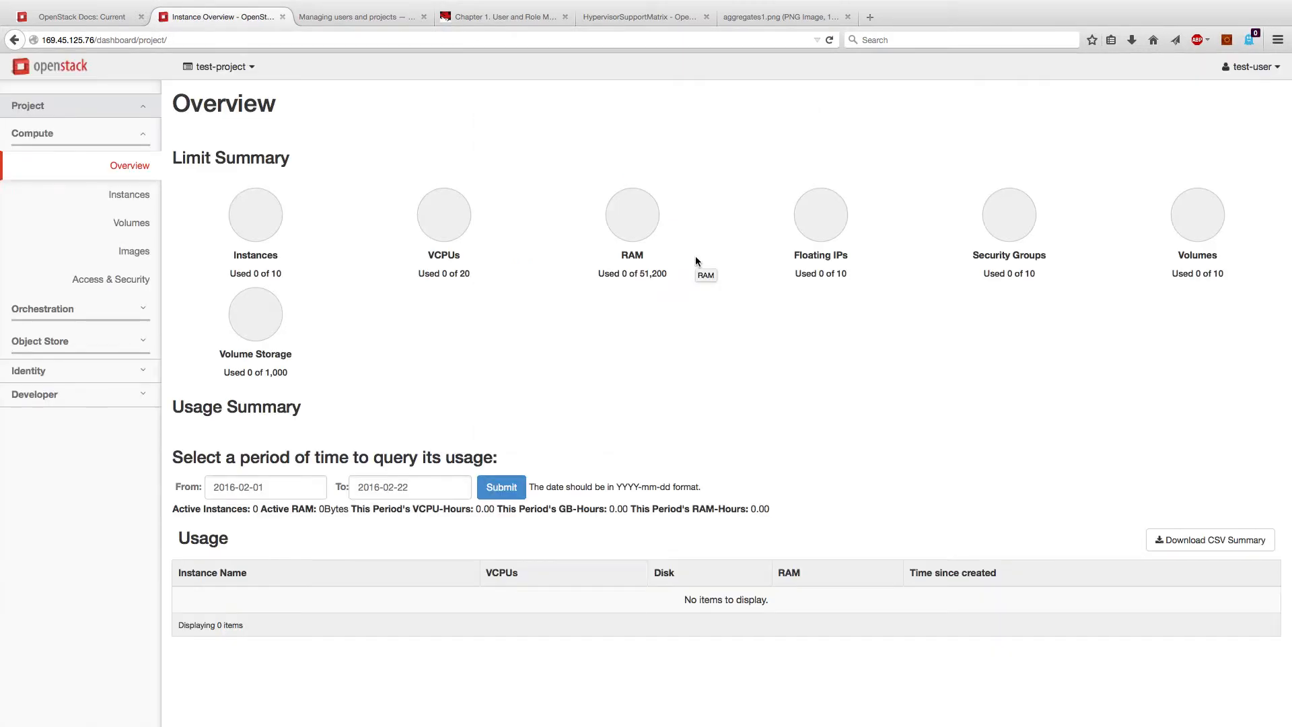
Step: Check test-user's project dropdown, then open Identity > Projects showing only test-project
{"action": "left_click", "coordinate": [256, 68]}
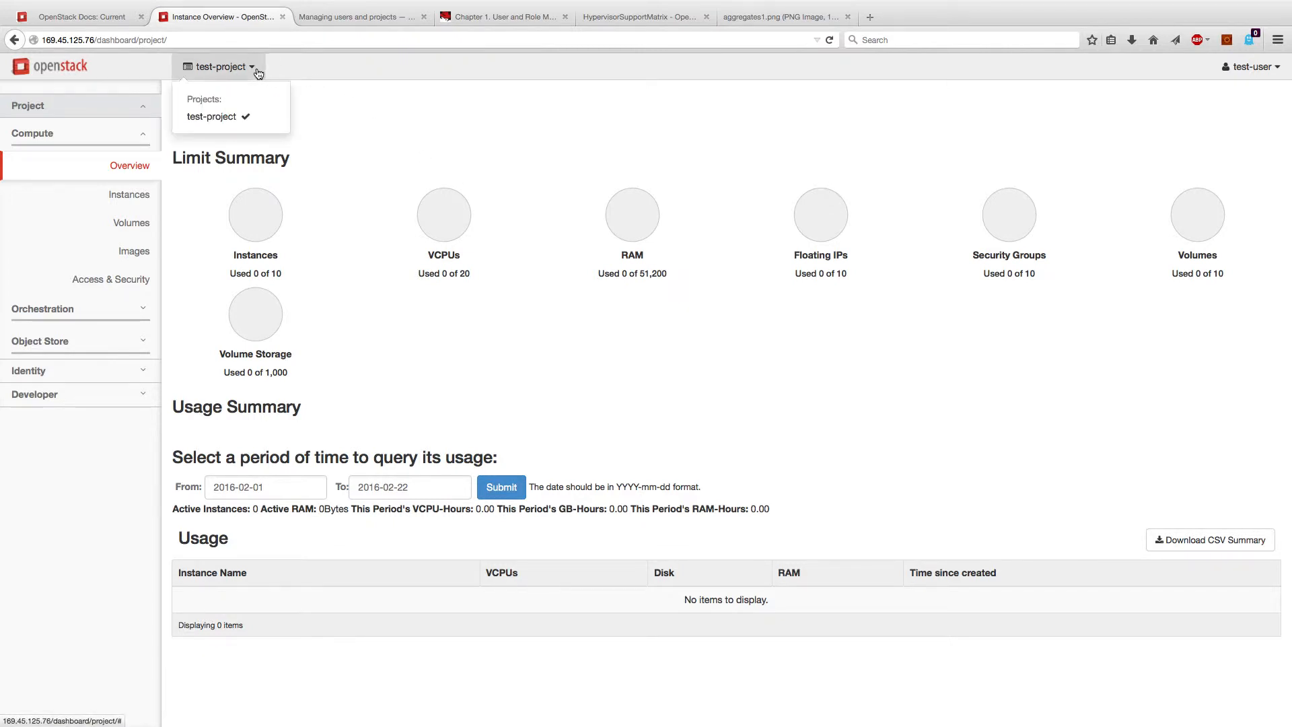
{"action": "left_click", "coordinate": [257, 70]}
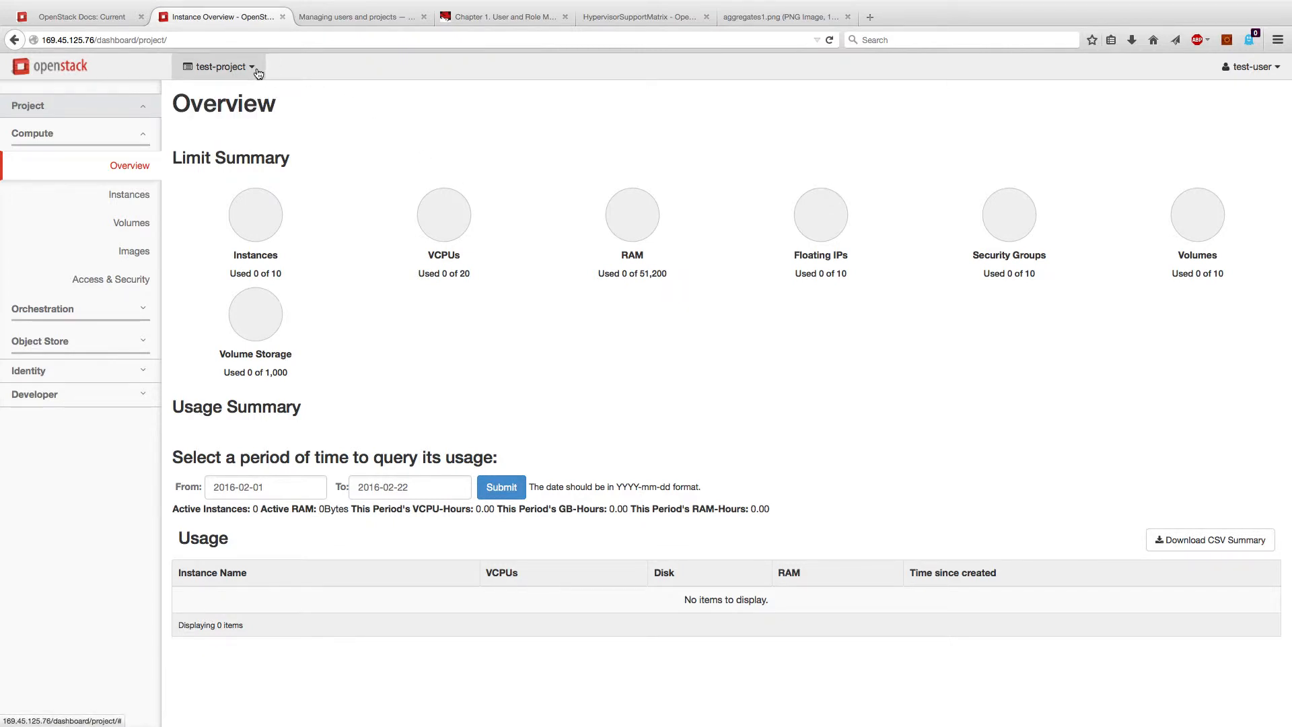
{"action": "left_click", "coordinate": [1252, 70]}
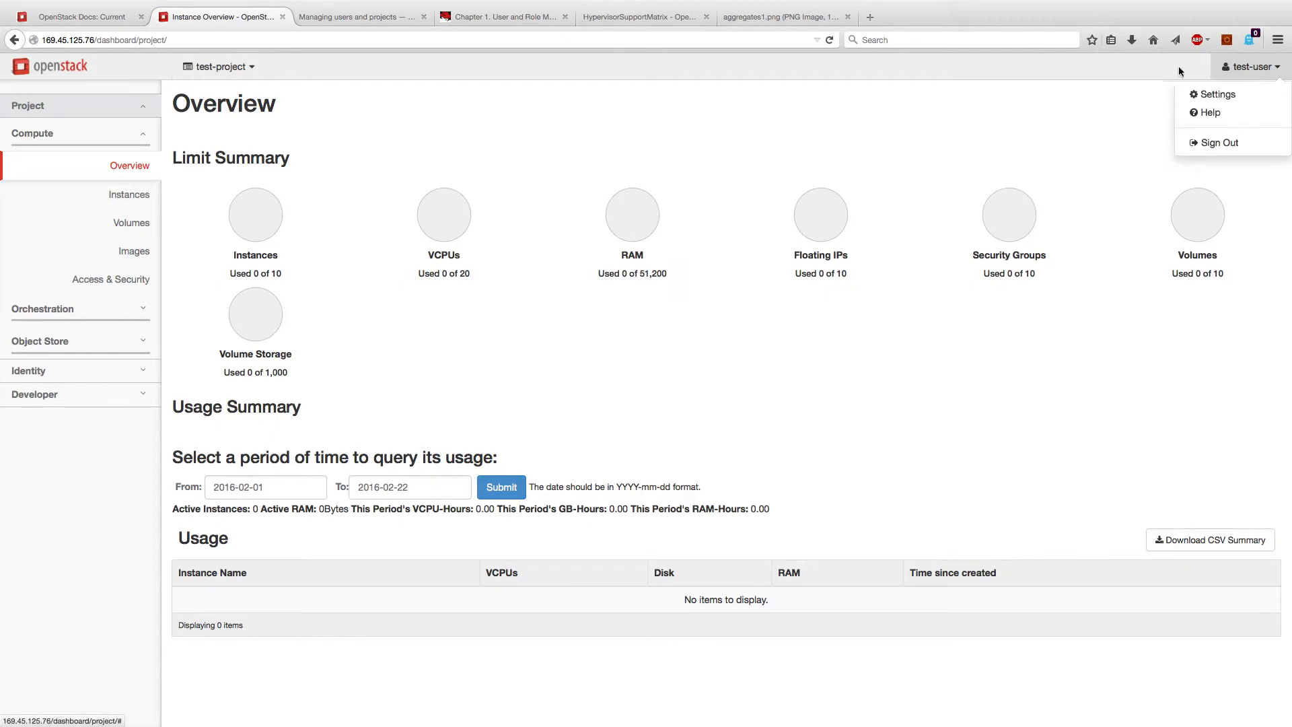
{"action": "left_click", "coordinate": [1142, 68]}
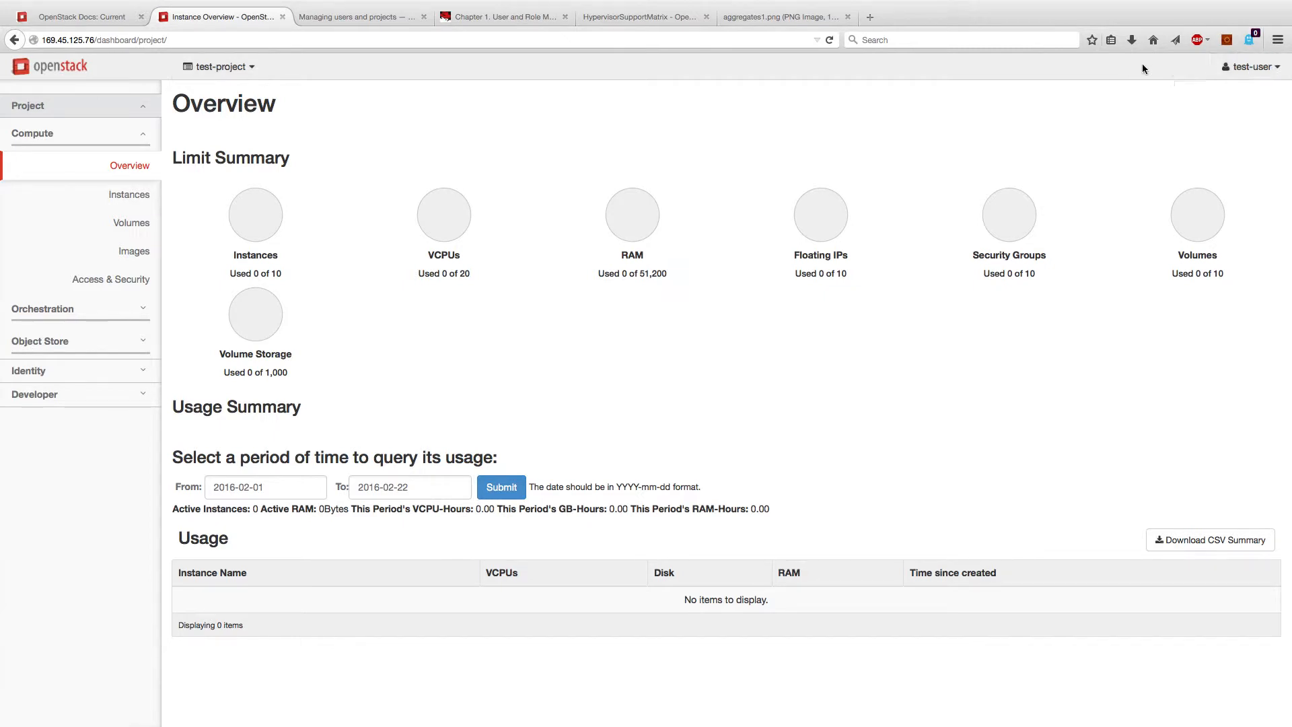
{"action": "left_click", "coordinate": [144, 134]}
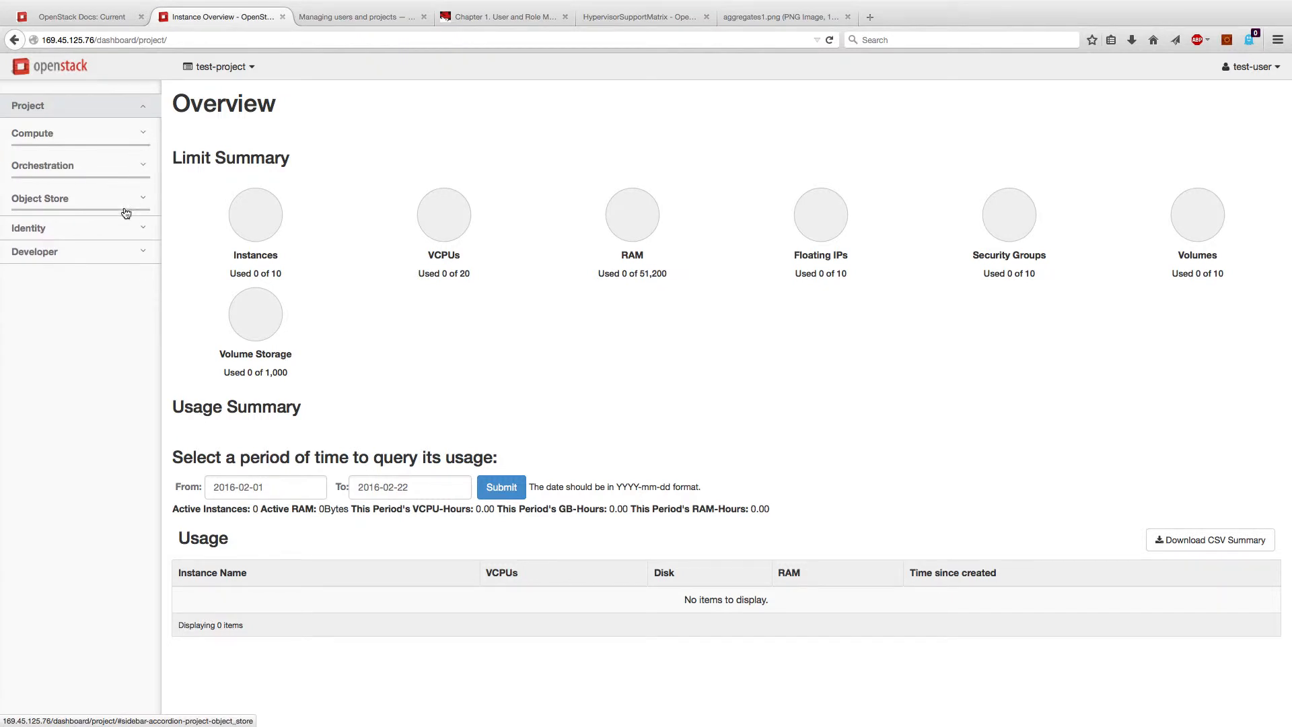
{"action": "left_click", "coordinate": [124, 229]}
{"action": "left_click", "coordinate": [128, 157]}
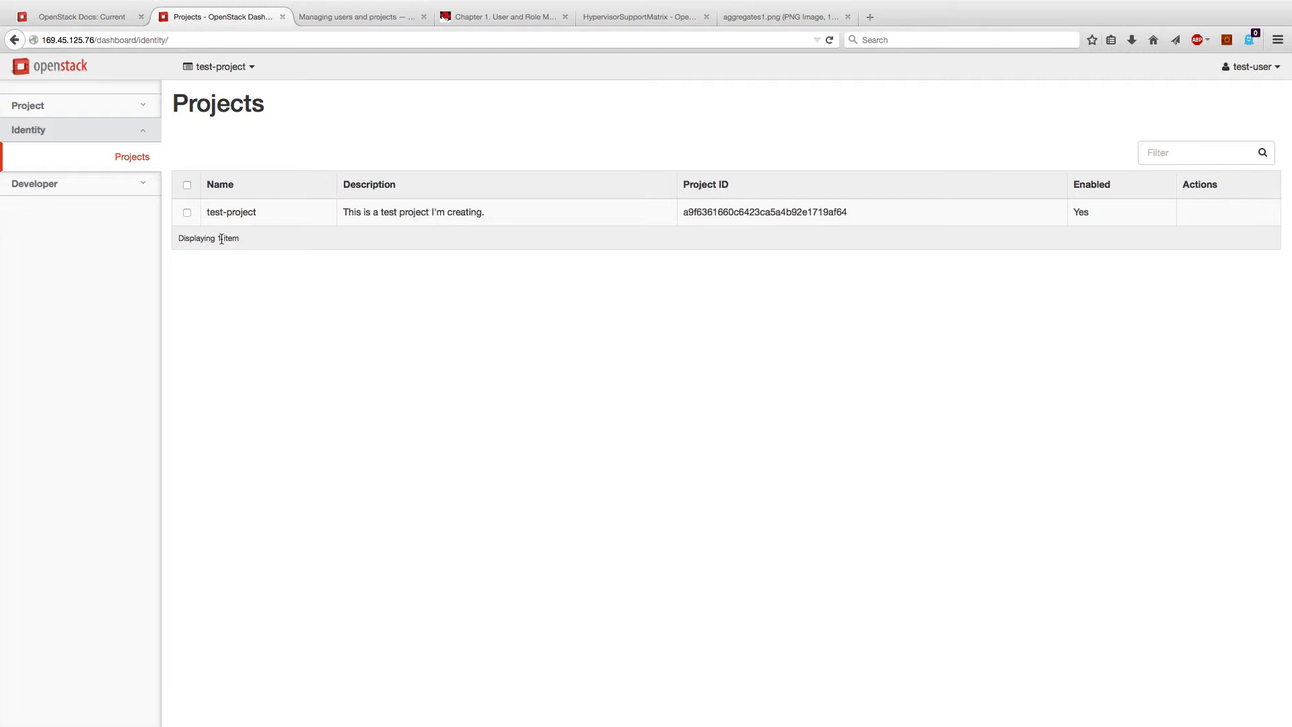
Step: Review test-user's user settings page and its Change Password page
{"action": "left_click", "coordinate": [1247, 69]}
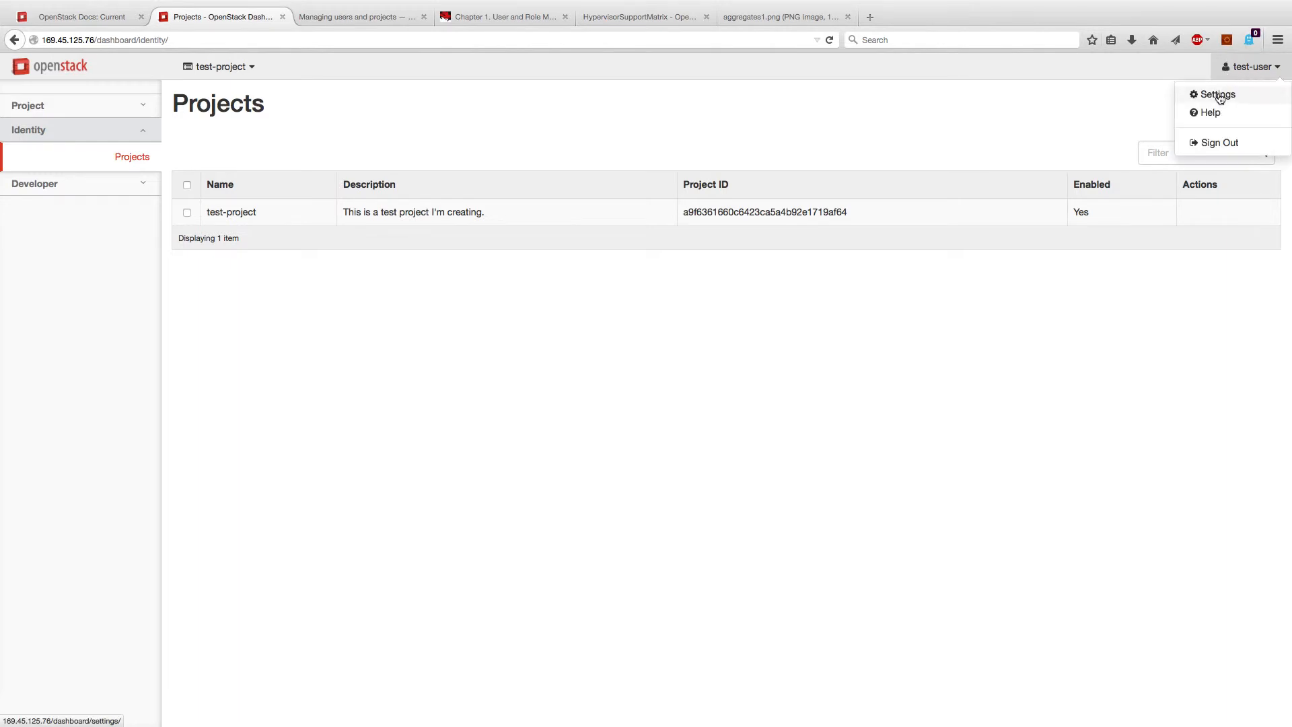
{"action": "left_click", "coordinate": [1219, 96]}
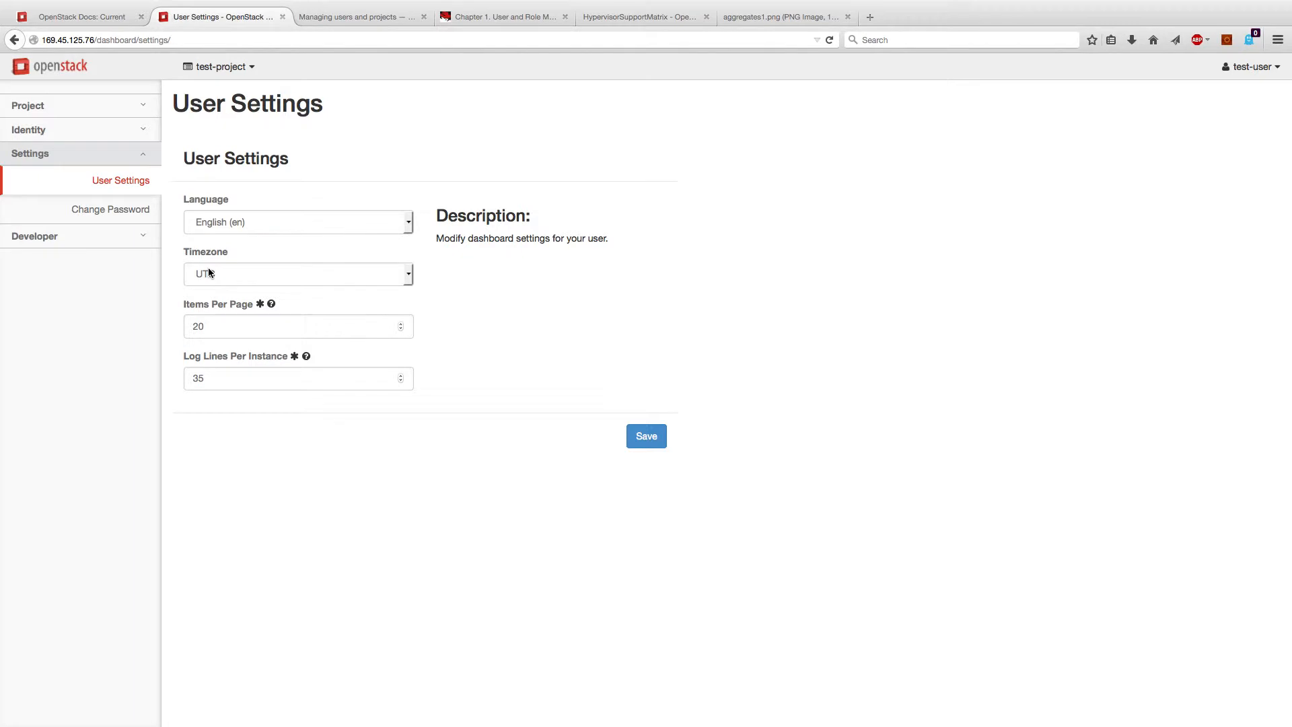
{"action": "left_click", "coordinate": [132, 210]}
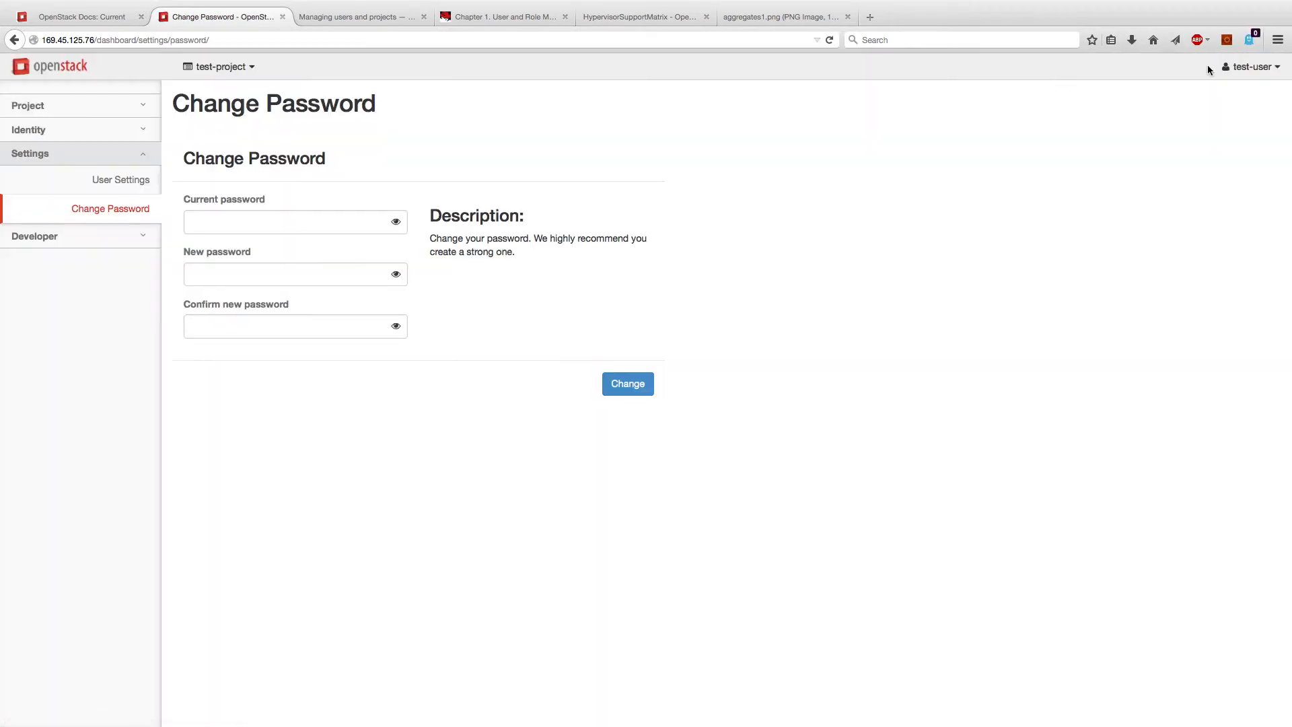
Step: Sign out of test-user and log back in with the admin account
{"action": "left_click", "coordinate": [1244, 66]}
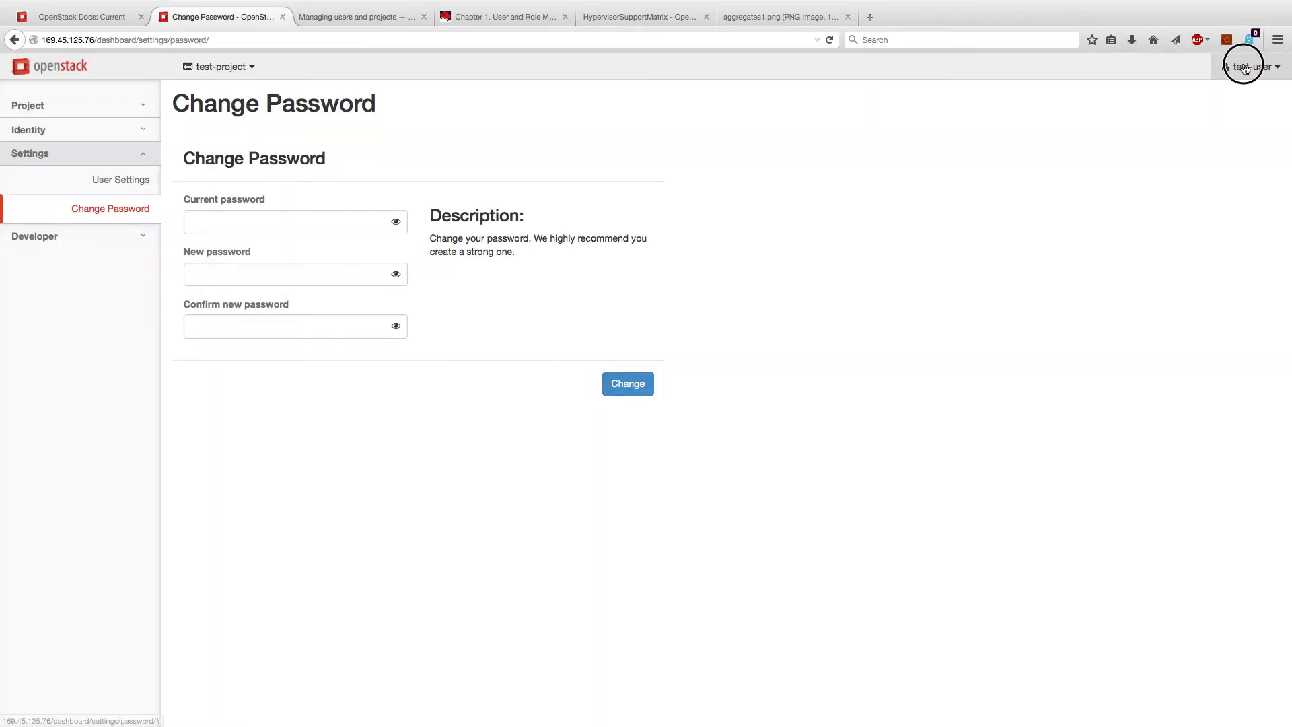
{"action": "left_click", "coordinate": [1215, 142]}
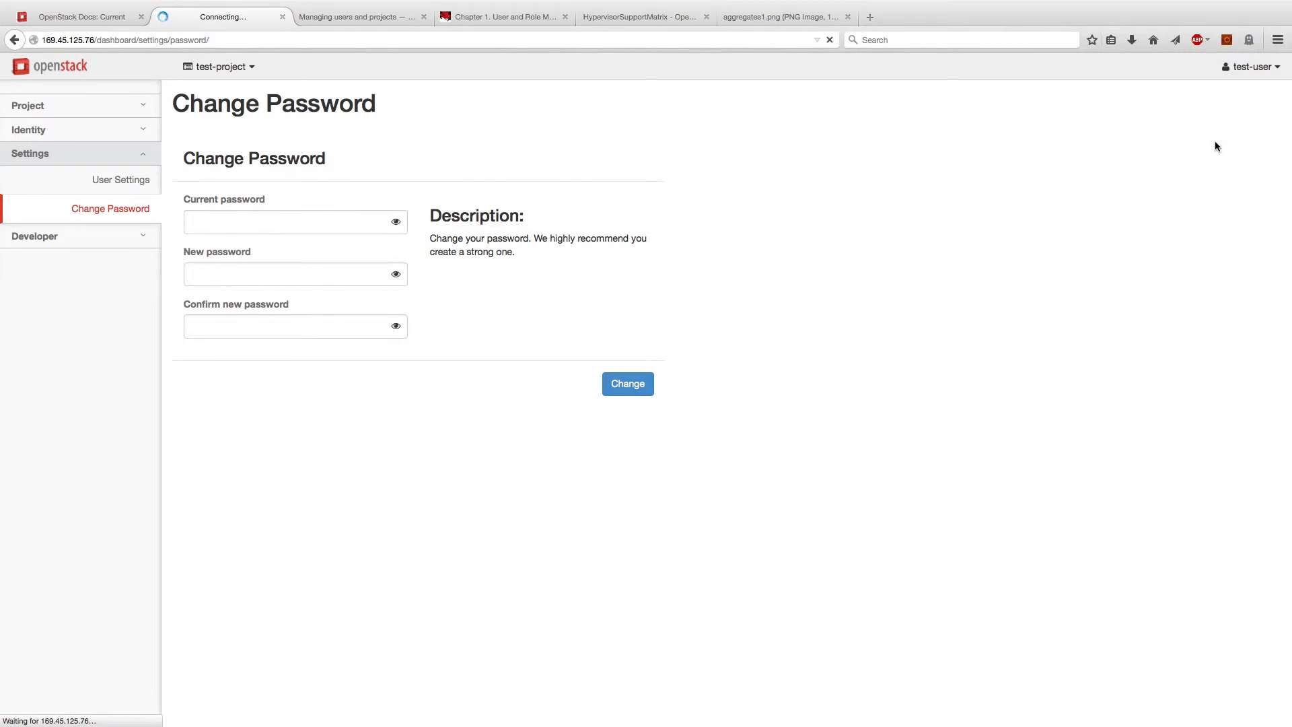
{"action": "type", "text": "admin"}
{"action": "key", "text": "Tab"}
{"action": "key", "text": "Return"}
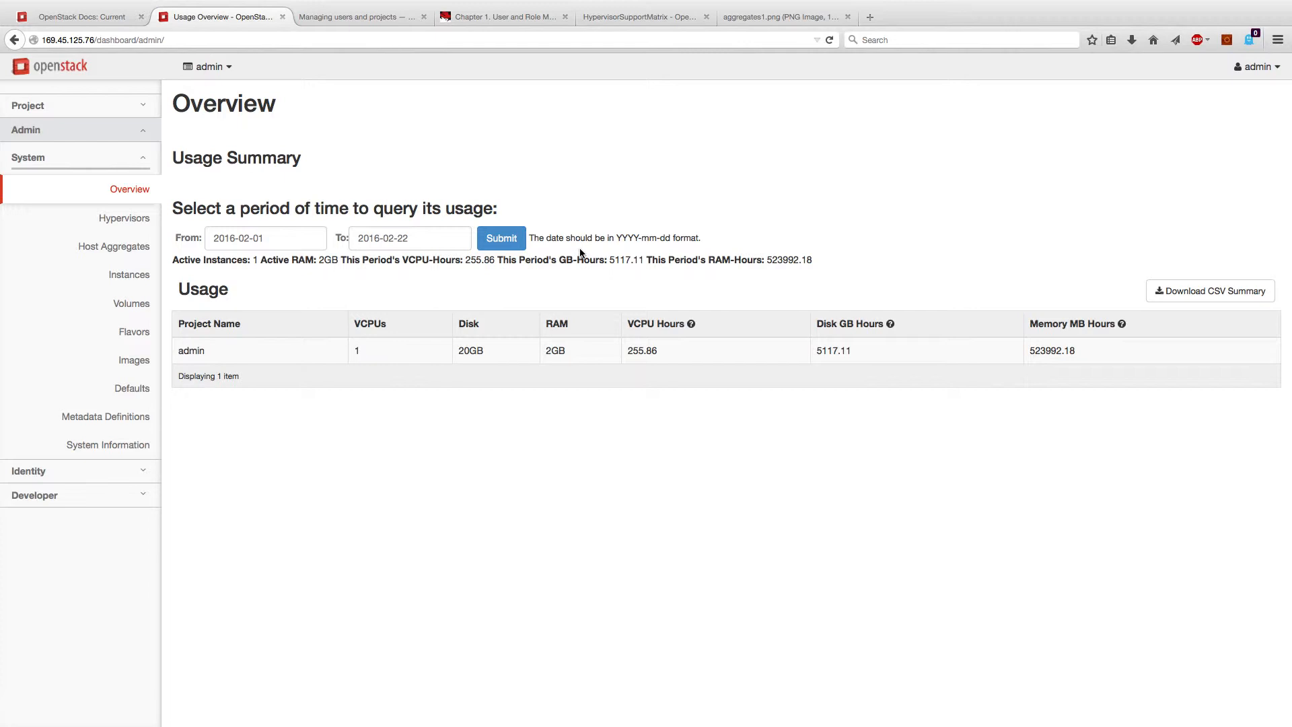
Step: Show All Hypervisors: one QEMU host using 1/8 VCPUs, 2.5GB/15.7GB RAM, 20GB/157GB disk
{"action": "left_click", "coordinate": [142, 218]}
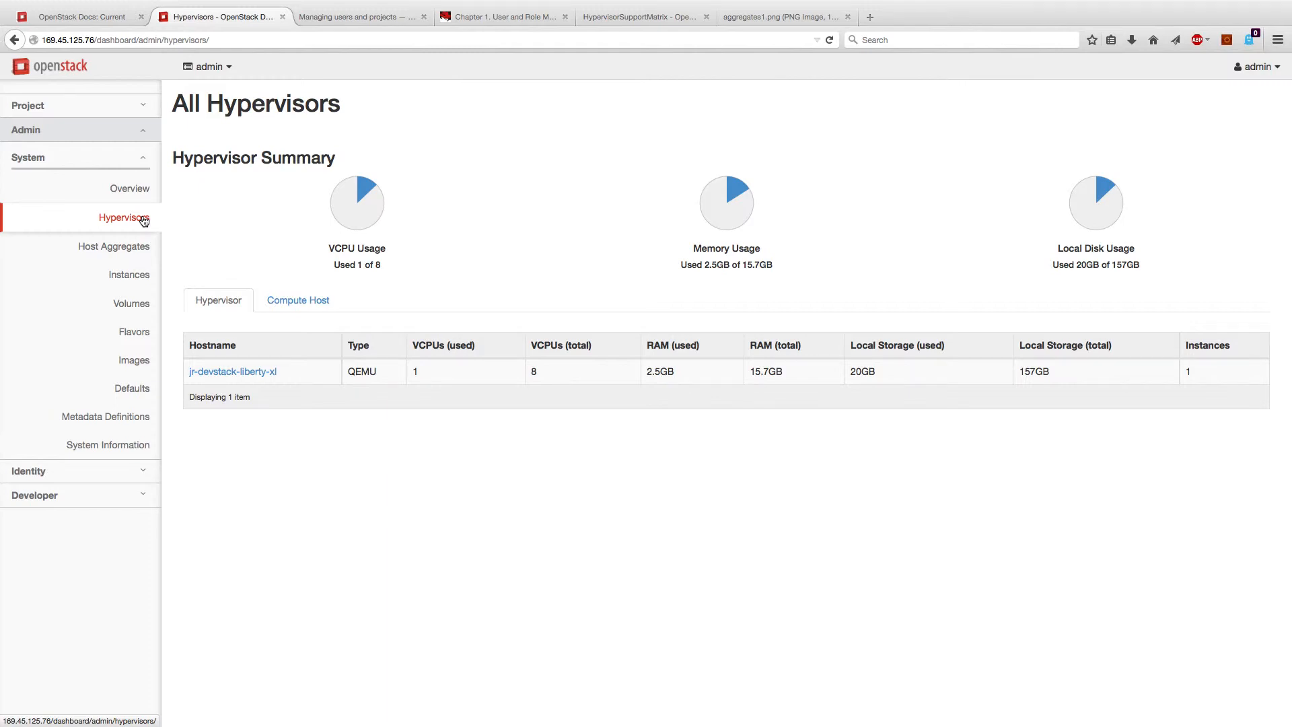
{"action": "left_click", "coordinate": [630, 18]}
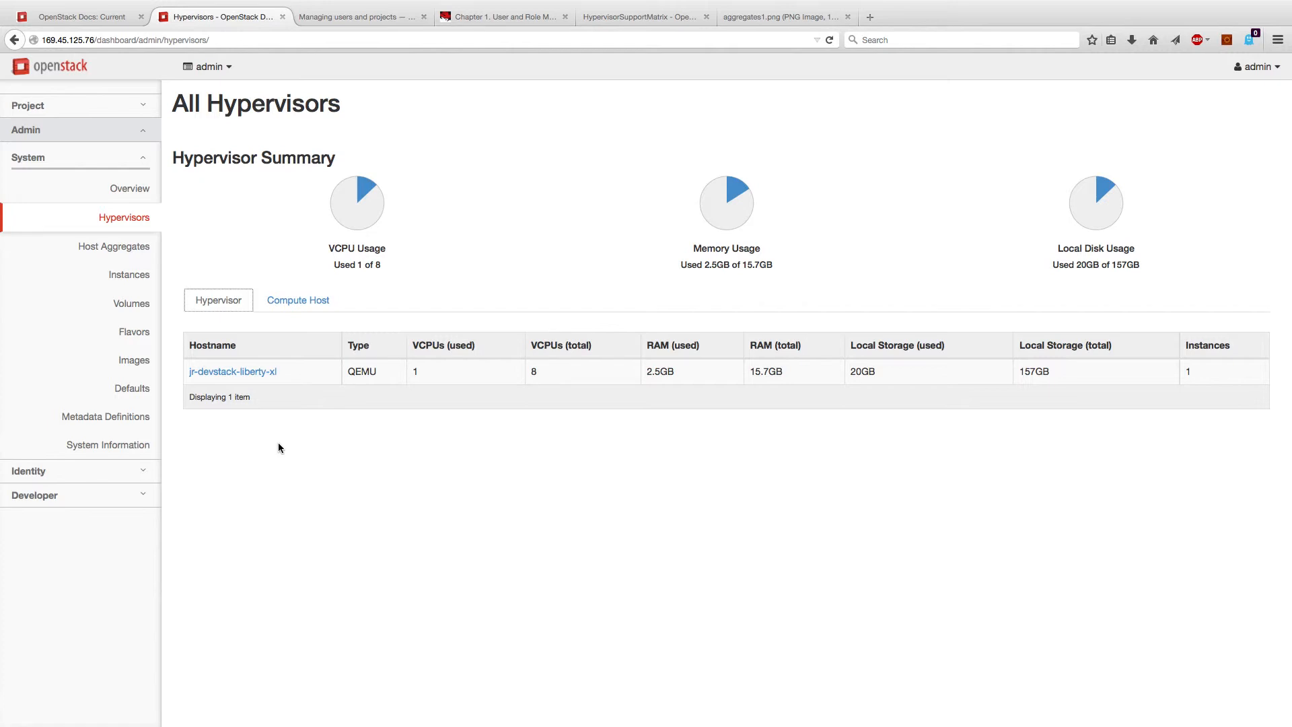
Step: Show the admin Instances list, where ubuntu-test-vm is running
{"action": "left_click", "coordinate": [135, 276]}
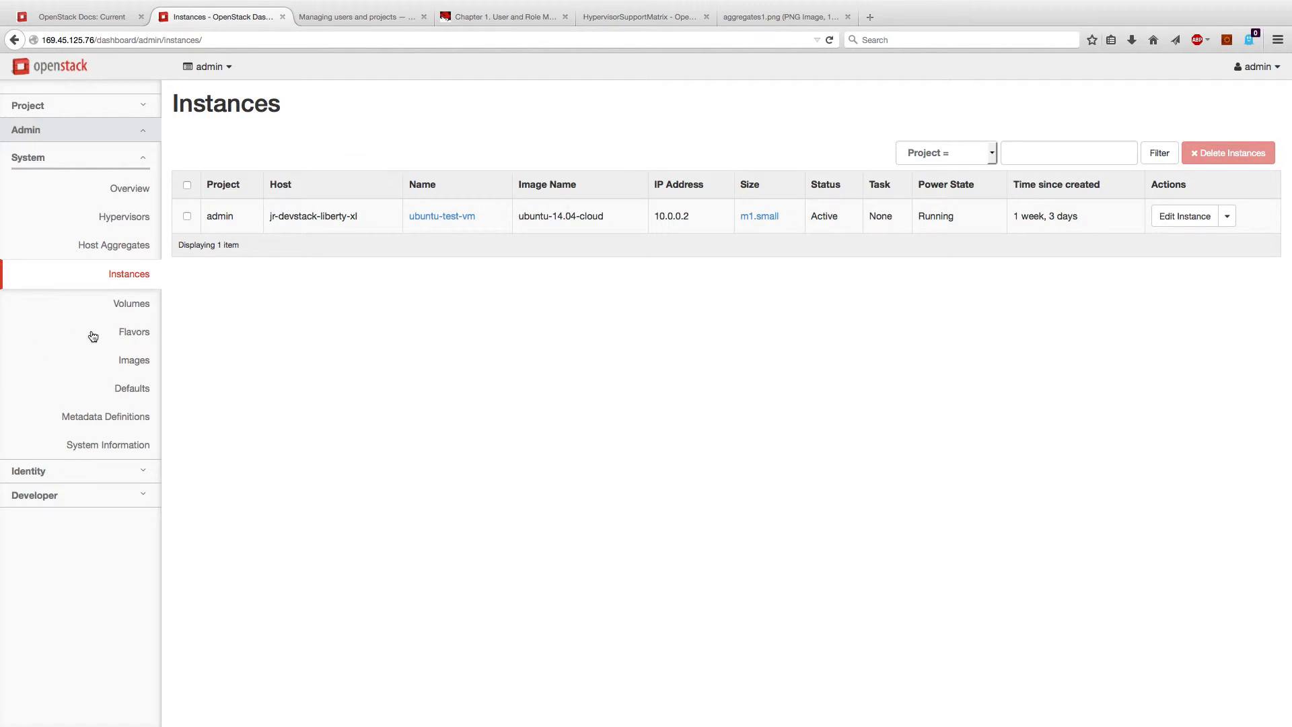
Step: Show the admin Flavors list with its 8 flavors, m1.nano through m1.xlarge
{"action": "left_click", "coordinate": [137, 332]}
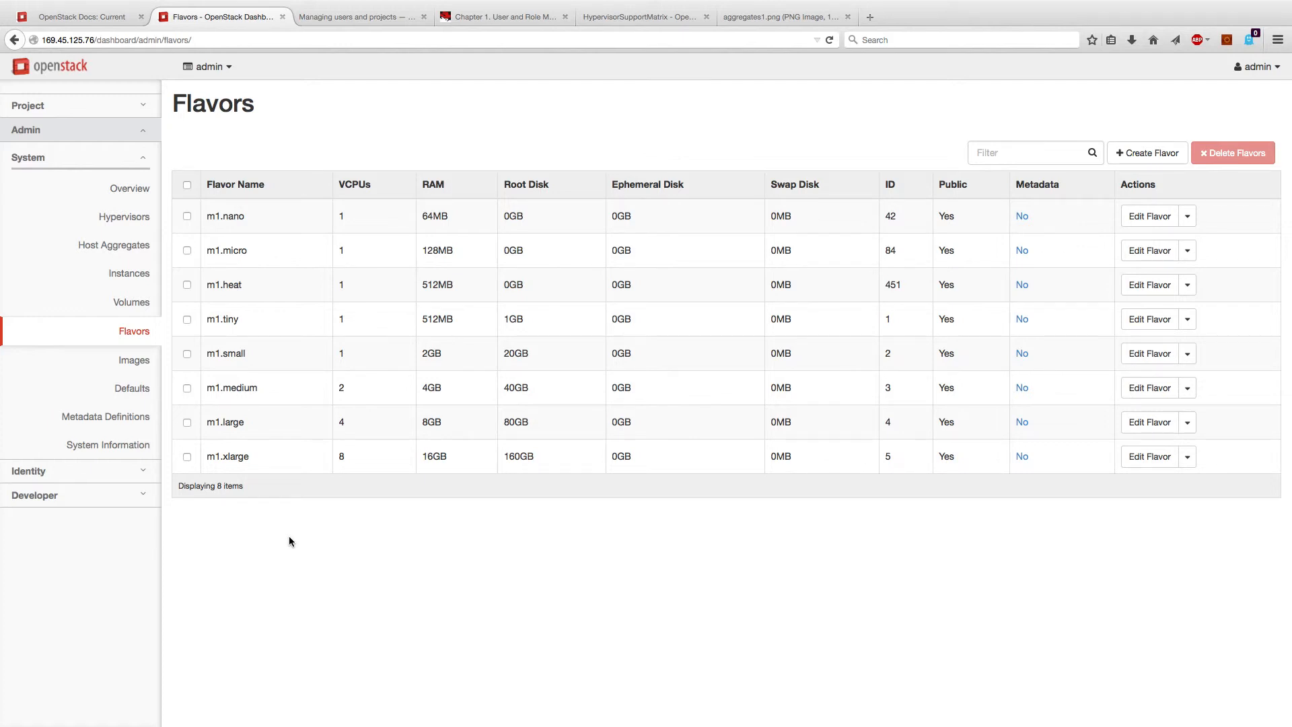
Step: Check default quotas and empty Host Aggregates, then view the aggregates1.png availability-zone diagram
{"action": "left_click", "coordinate": [140, 388]}
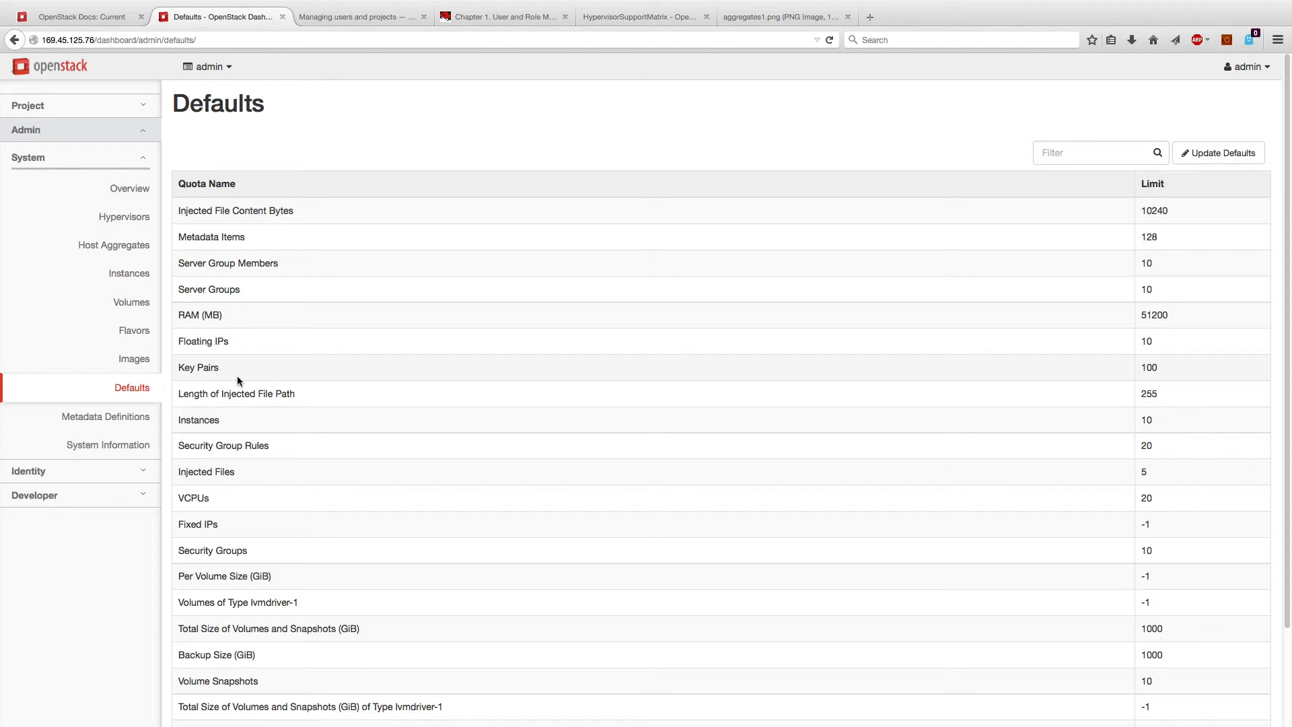
{"action": "left_click", "coordinate": [126, 246]}
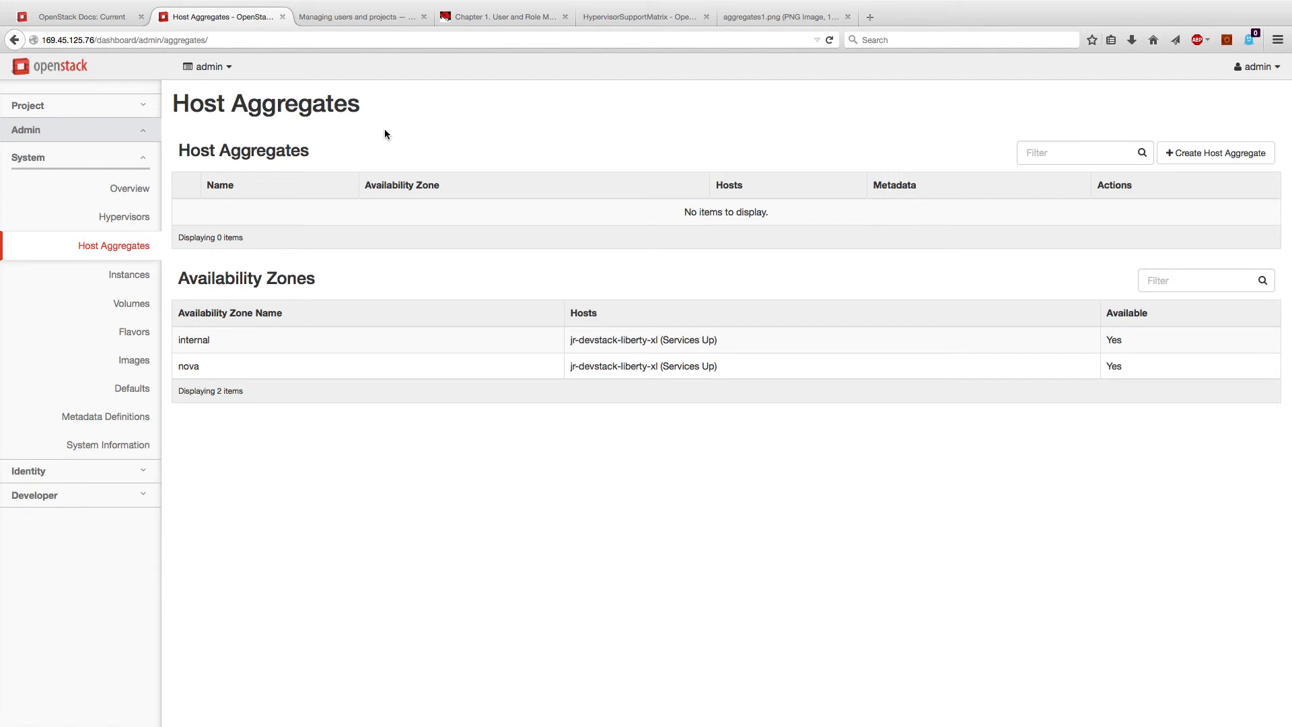
{"action": "left_click", "coordinate": [773, 17]}
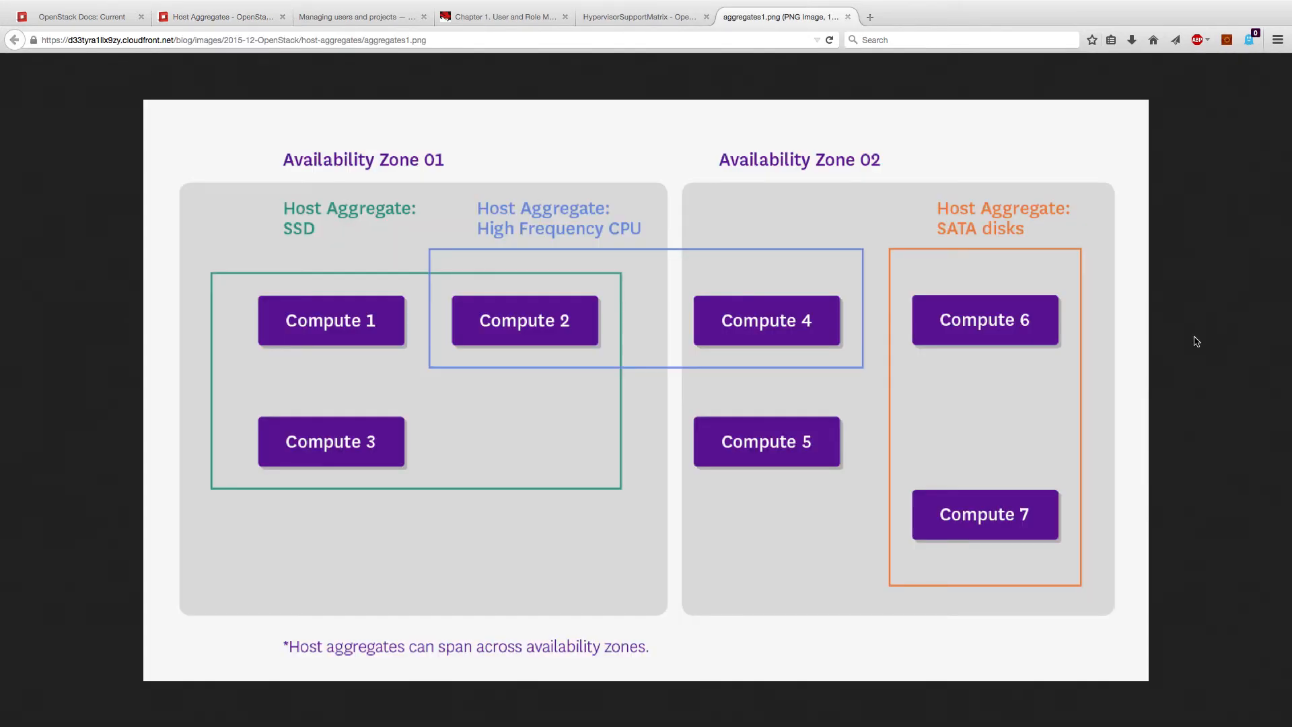